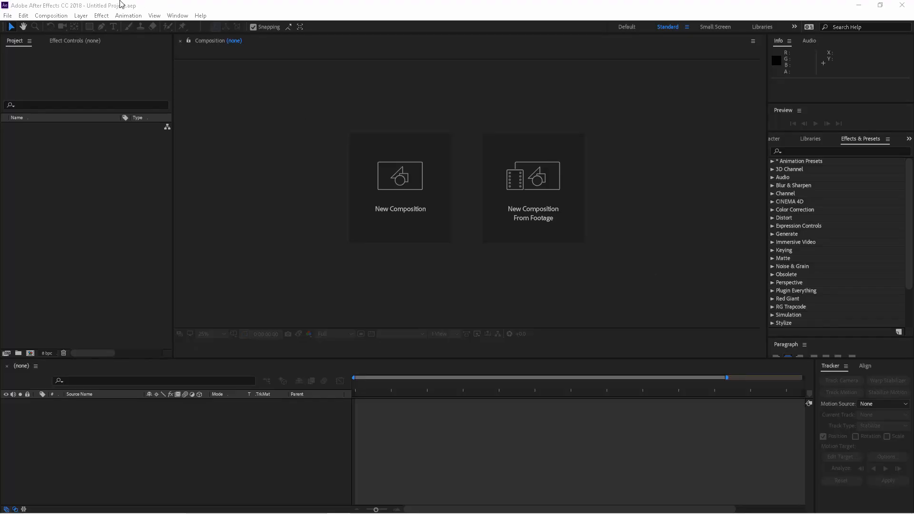
Import the video Pexels Videos 2330708.mp4 into the project and create a new composition from it
click(116, 7)
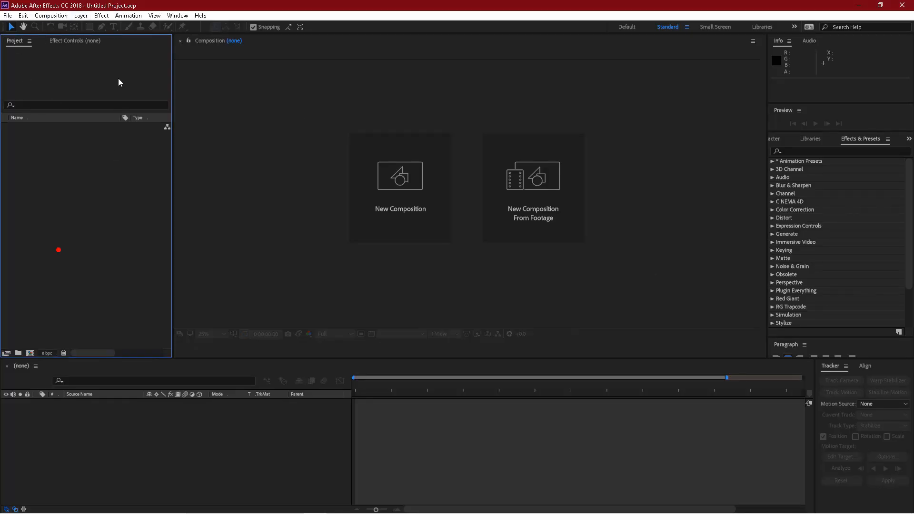
drag(556, 126, 32, 223)
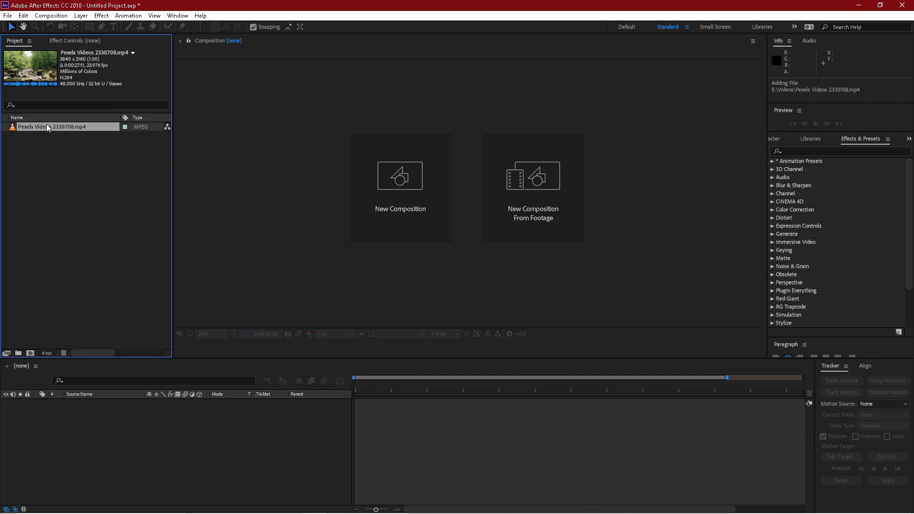
right_click(58, 128)
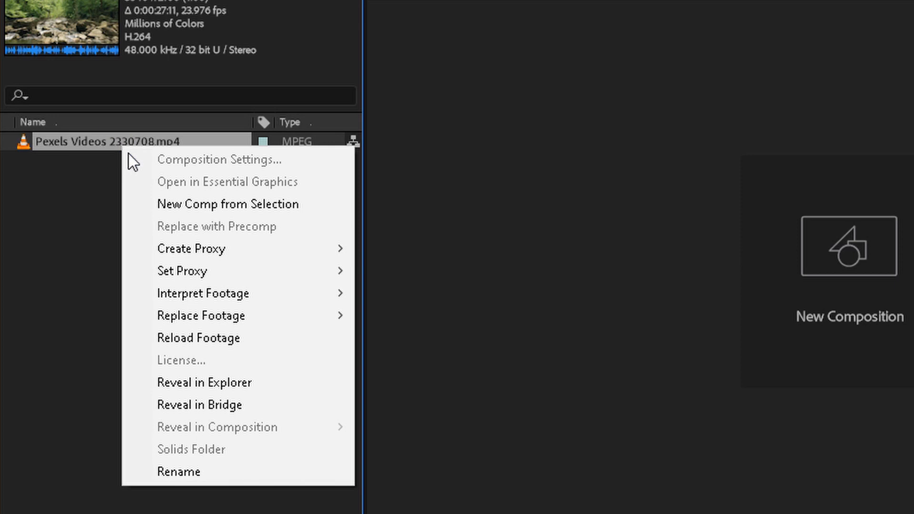
click(239, 204)
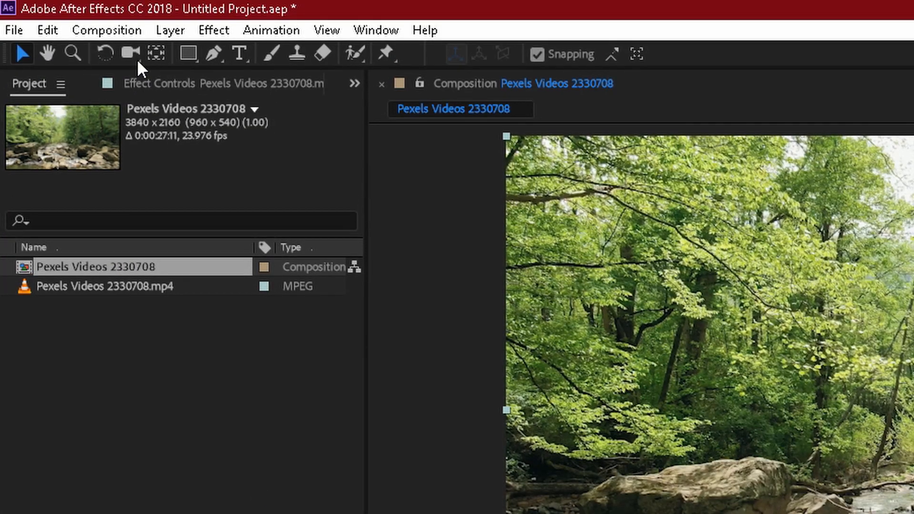
Set the duration of the Pexels Videos 2330708 composition to 0:00:10:11
click(133, 37)
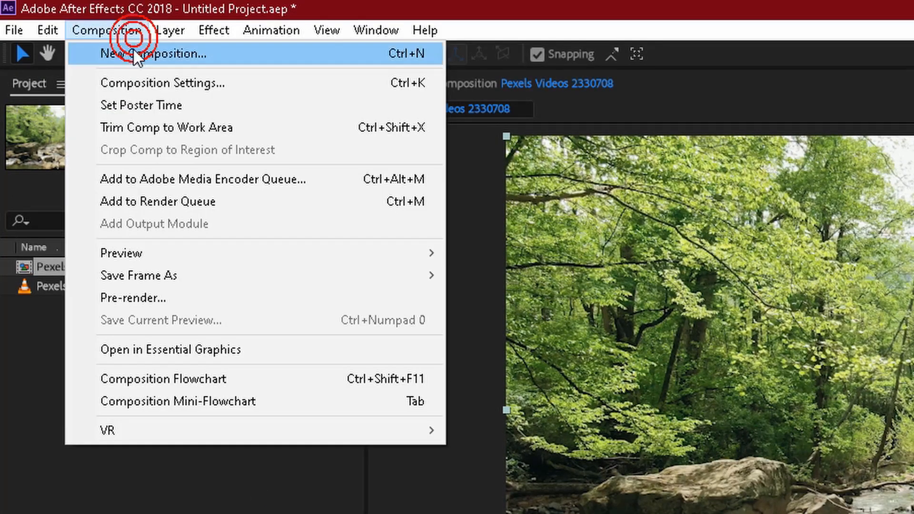
click(138, 87)
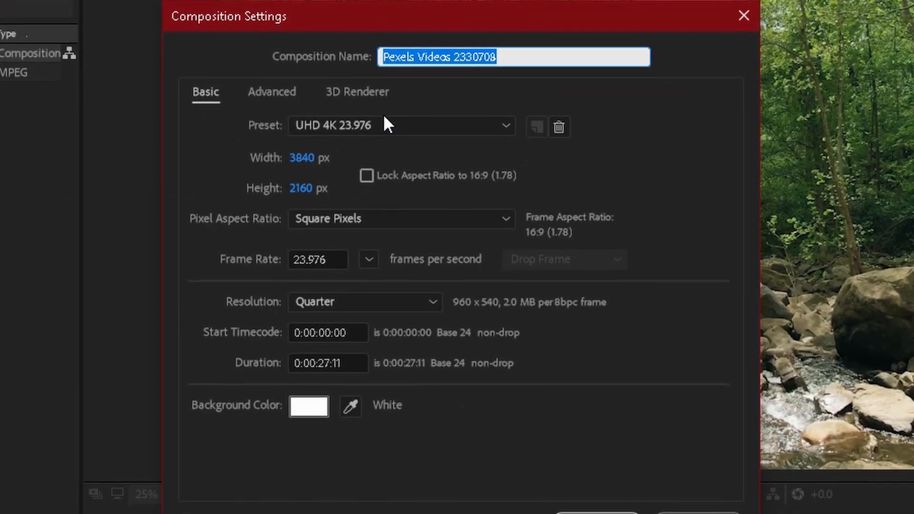
click(326, 362)
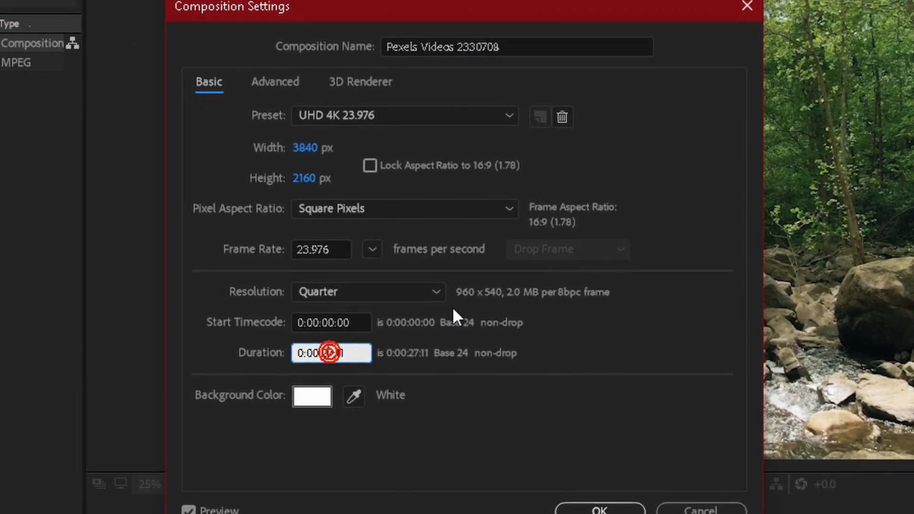
key(BackSpace)
key(BackSpace)
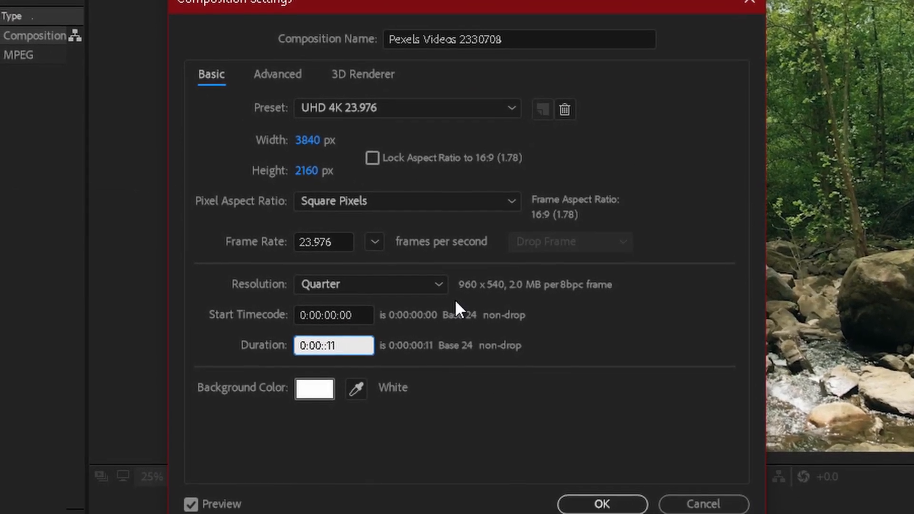
text(10)
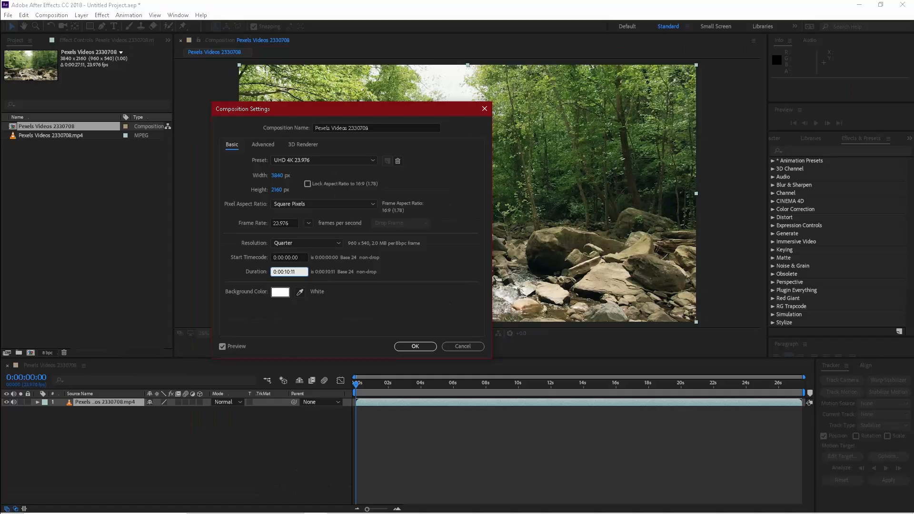
key(Return)
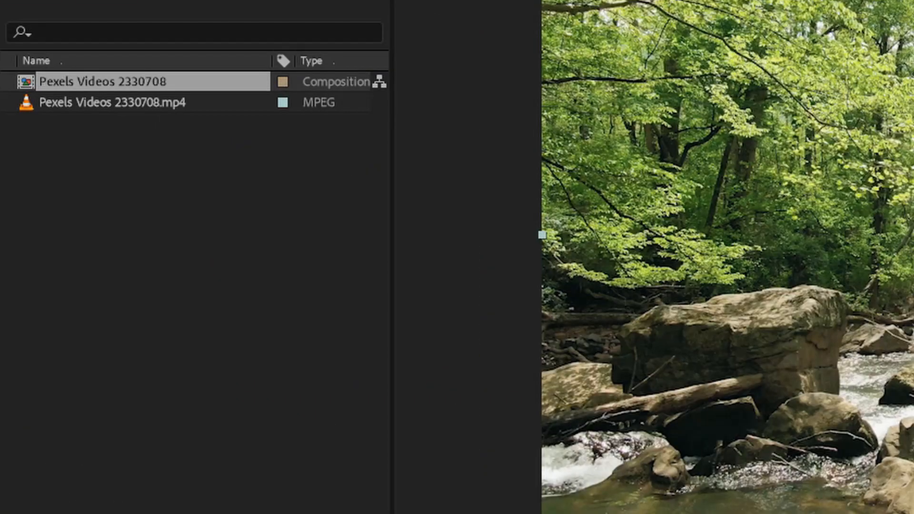
Create a new composition from the Pexels Videos 2330708 composition and rename the original composition Base
right_click(118, 87)
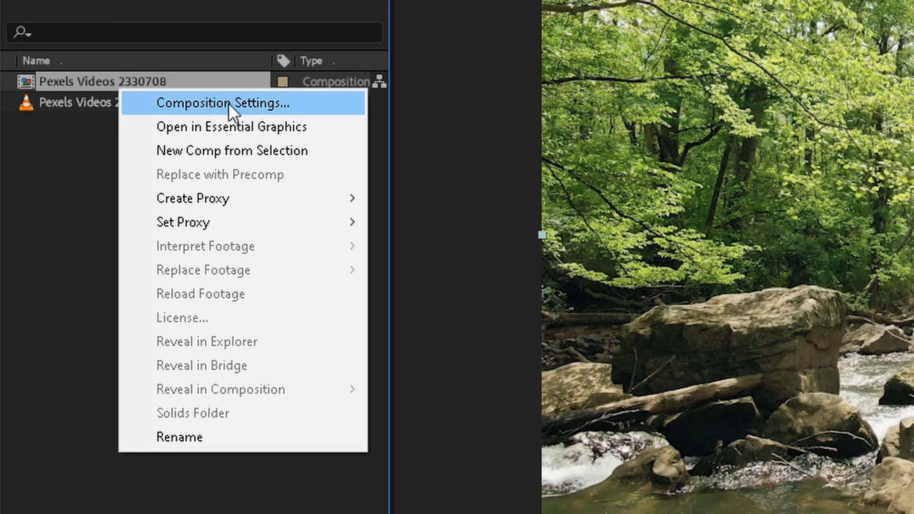
click(227, 150)
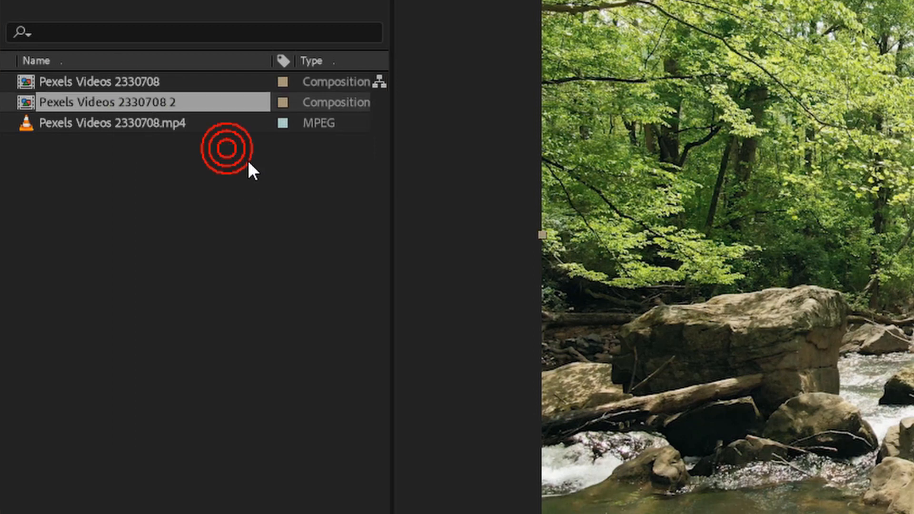
click(146, 79)
right_click(146, 79)
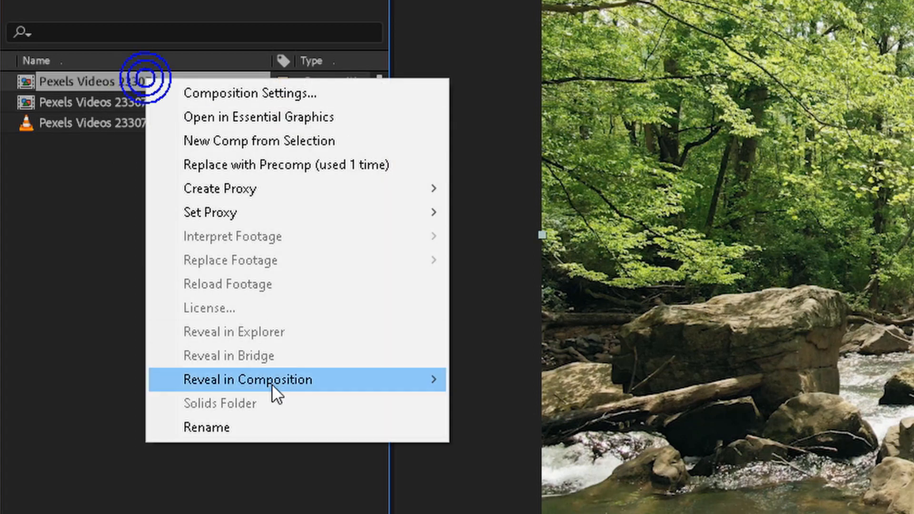
click(253, 434)
text(Base)
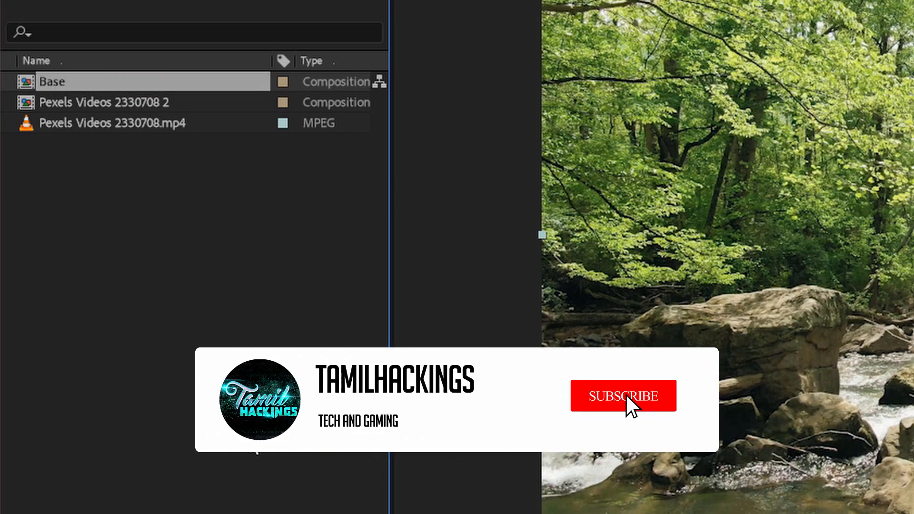
Rename the Pexels Videos 2330708 2 composition as Main
click(147, 106)
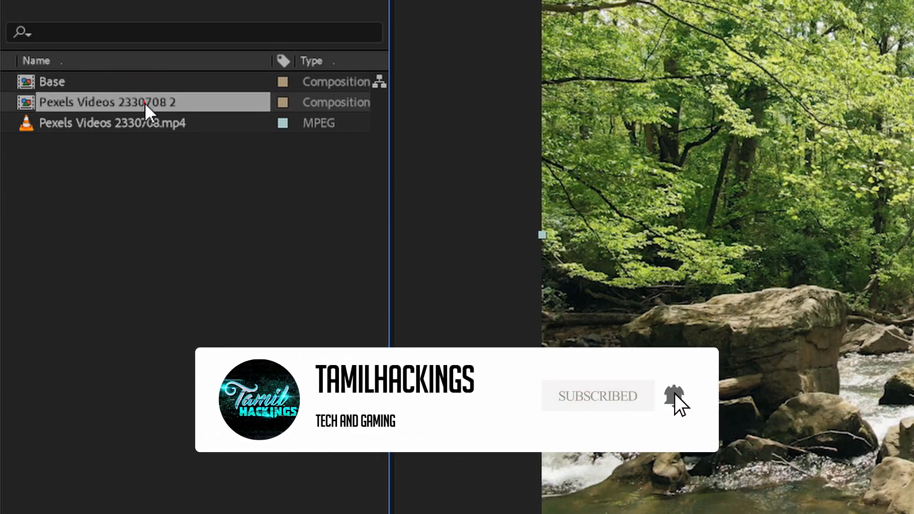
right_click(146, 106)
click(233, 447)
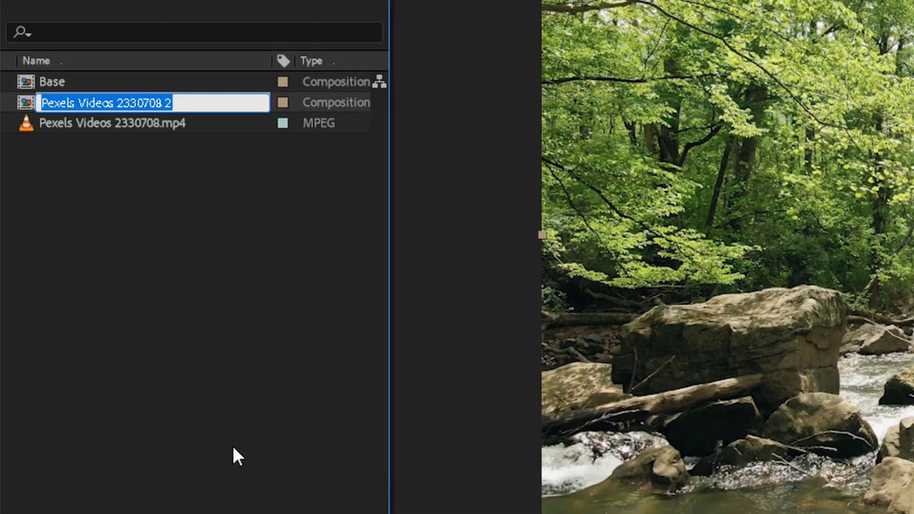
text(Main)
key(Return)
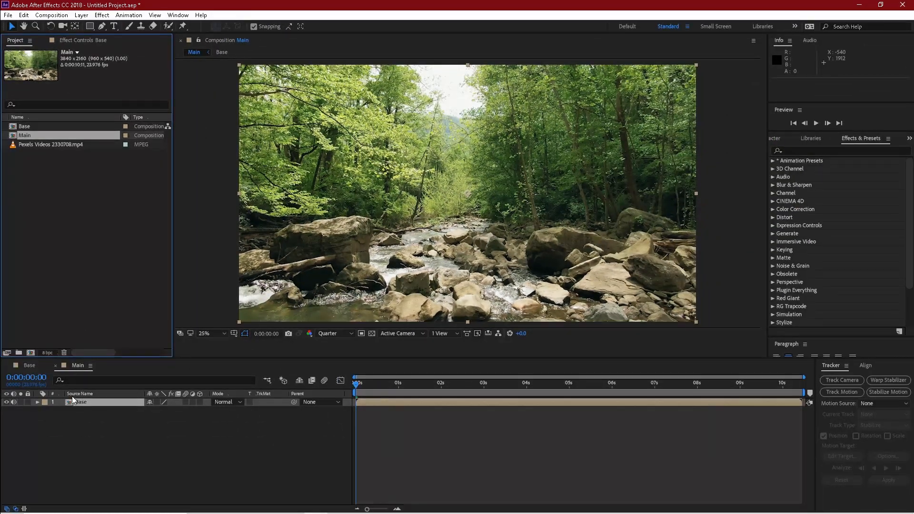
click(79, 406)
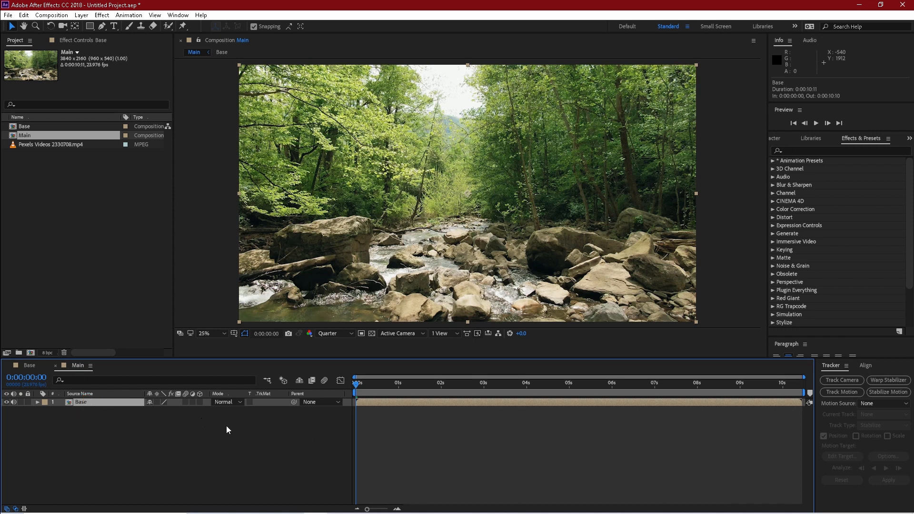
drag(792, 382, 343, 366)
right_click(100, 406)
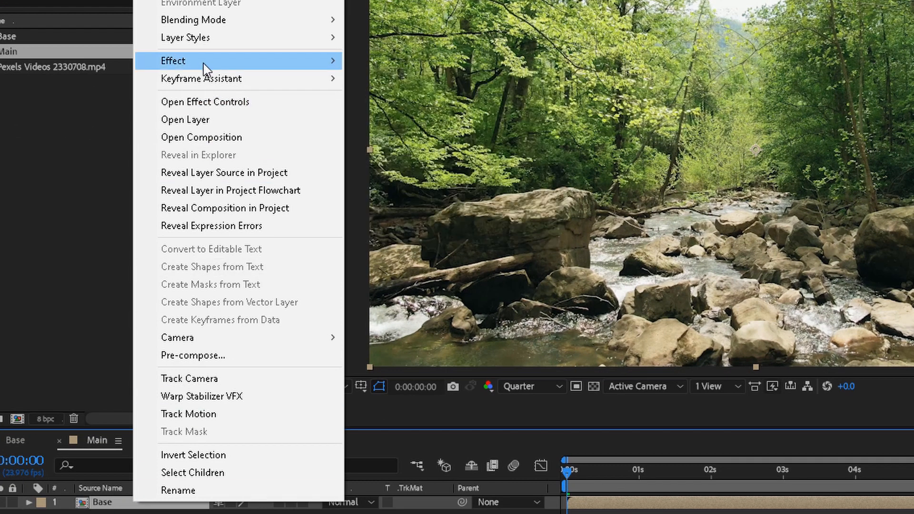
mouse_move(203, 64)
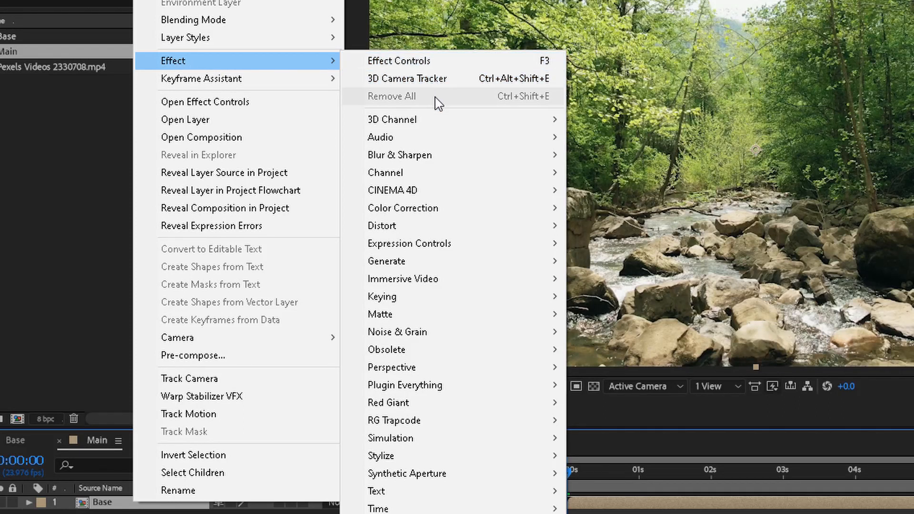
mouse_move(411, 306)
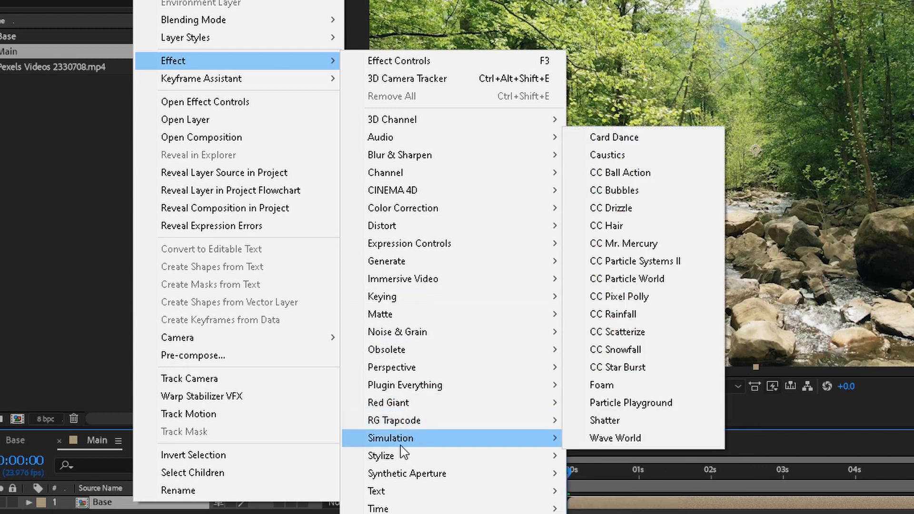
mouse_move(408, 372)
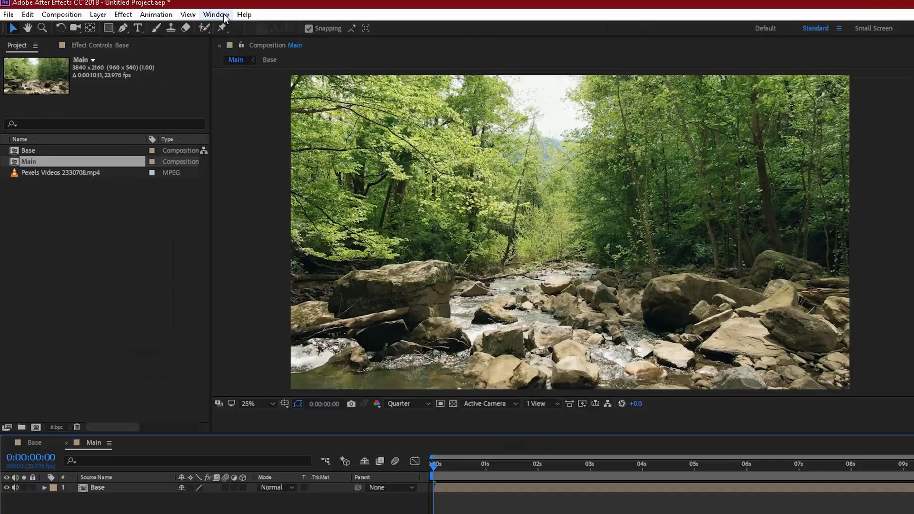
Find the 3D Camera Tracker effect by searching for "3d camer" and apply it to the Base layer in the Main composition
click(223, 15)
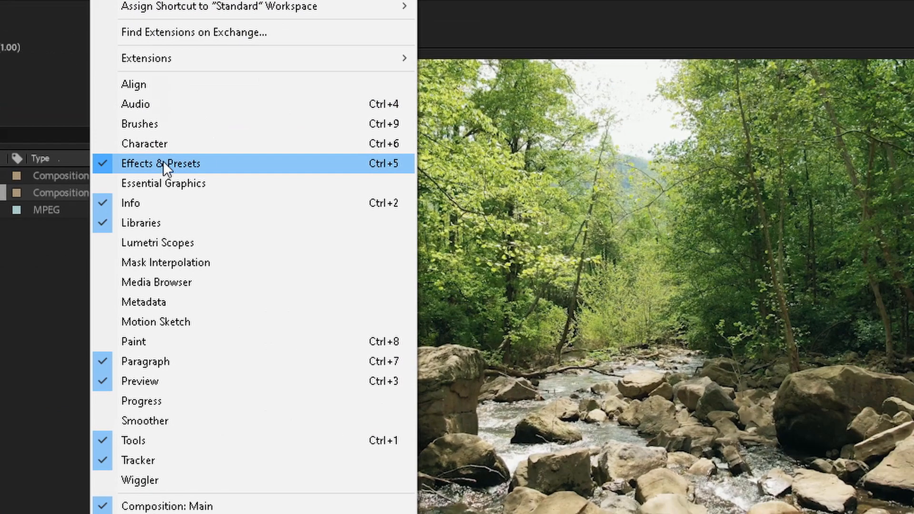
click(163, 163)
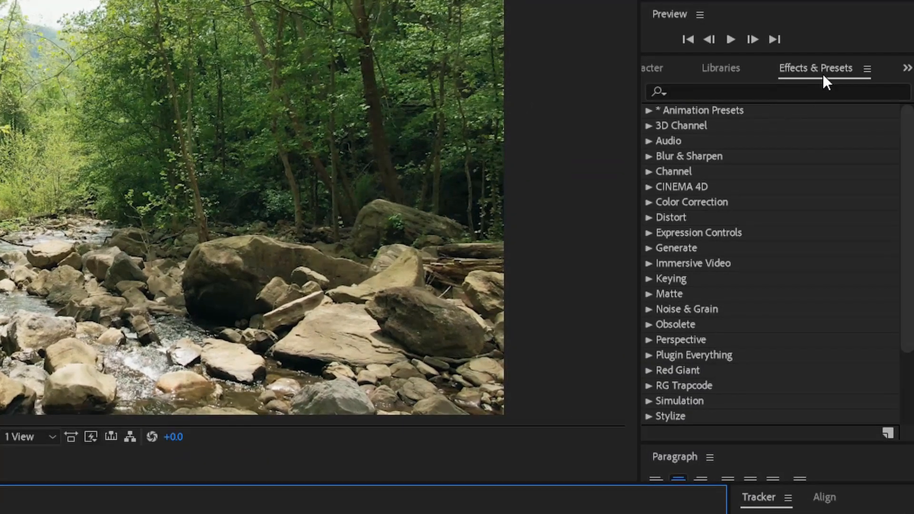
click(770, 92)
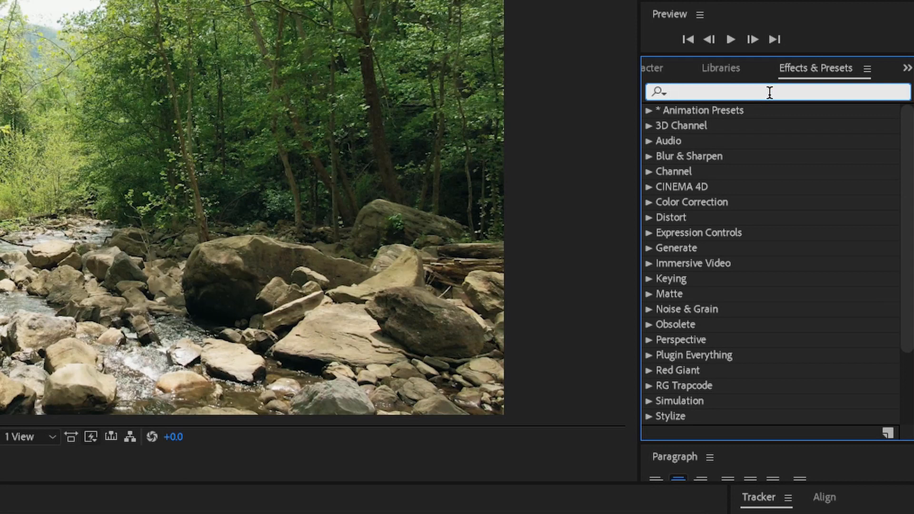
text(3d camer)
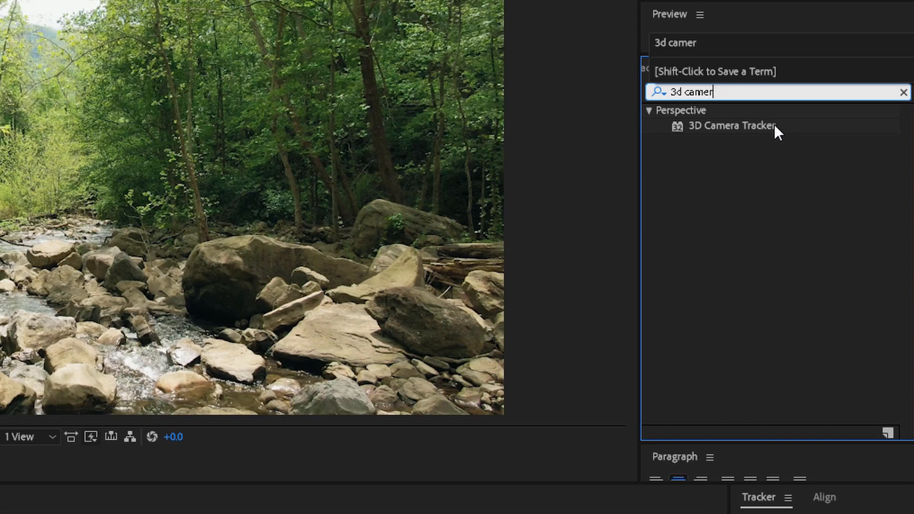
drag(751, 123, 58, 128)
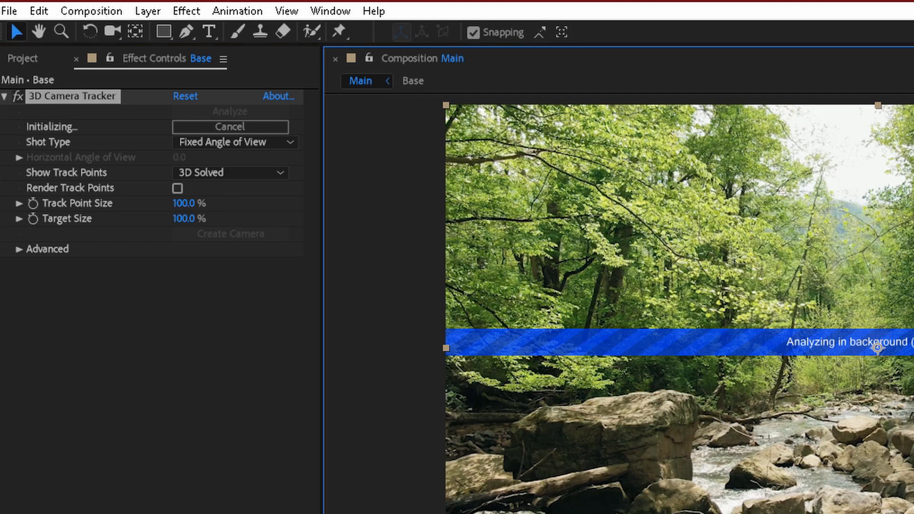
Select the 3D Camera Tracker effect on the Base layer to display its solved track points
key(ctrl+shift+a)
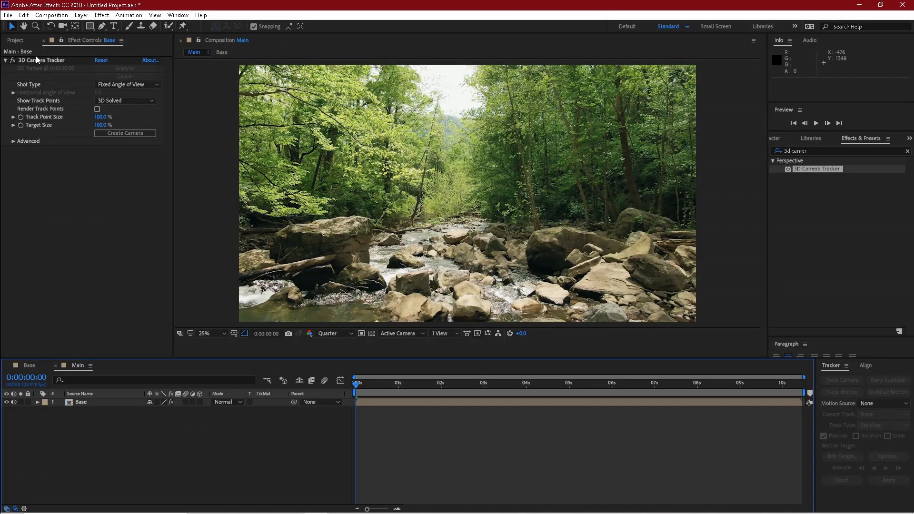
click(38, 58)
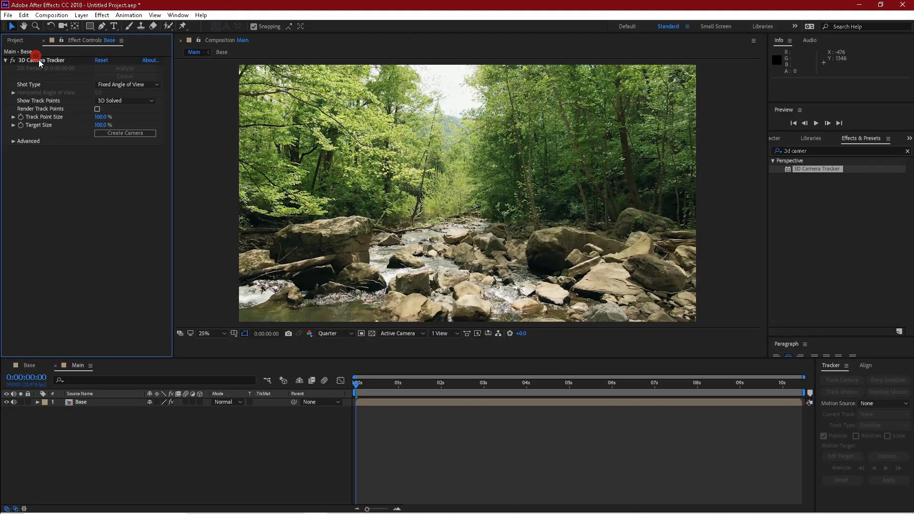
click(61, 171)
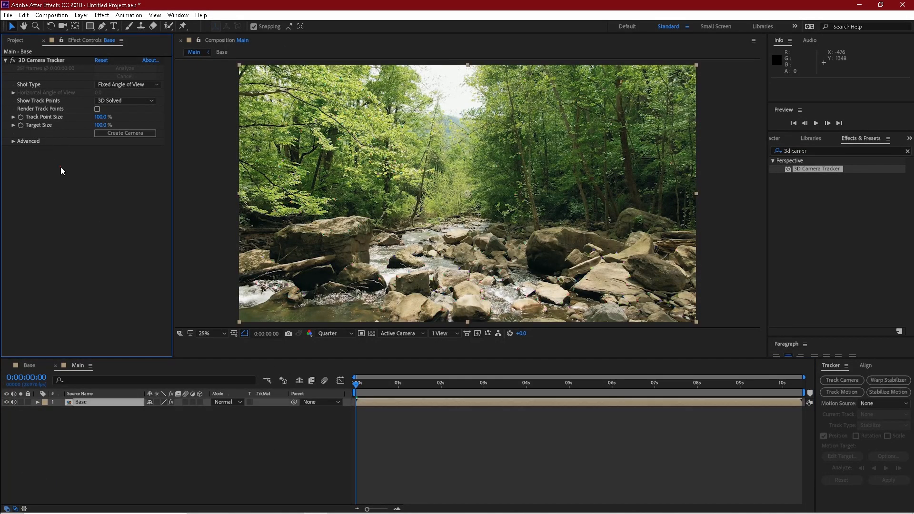
click(57, 61)
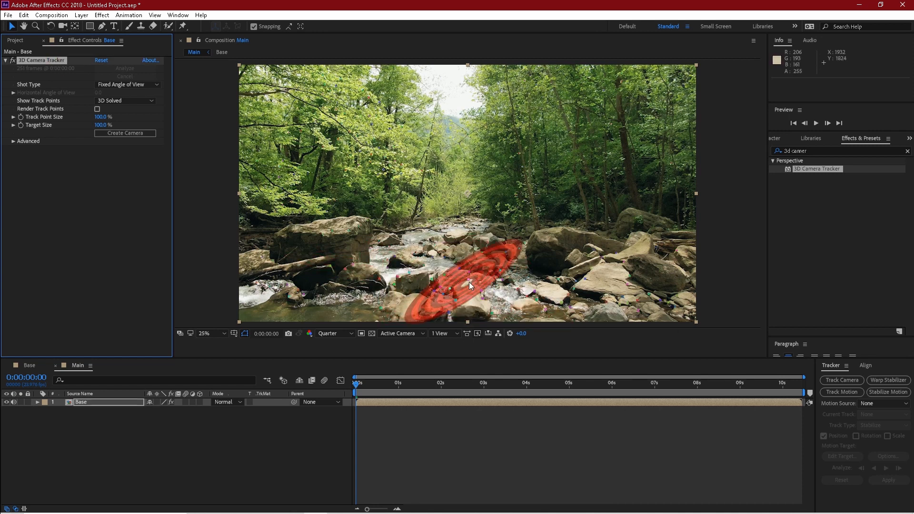
Examine the track points and target plane orientation over the trees and the rocks in the stream
scroll(469, 282, up, 5)
scroll(469, 282, down, 5)
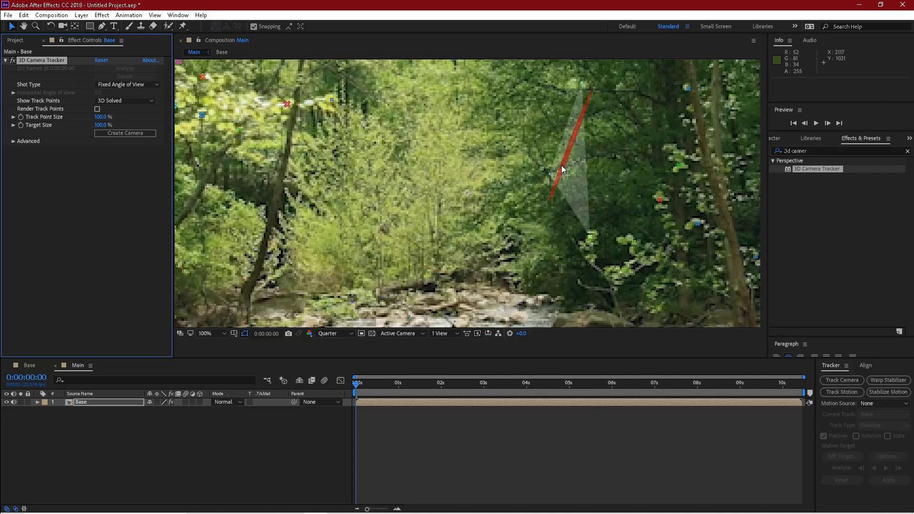
scroll(561, 164, up, 4)
scroll(633, 155, down, 4)
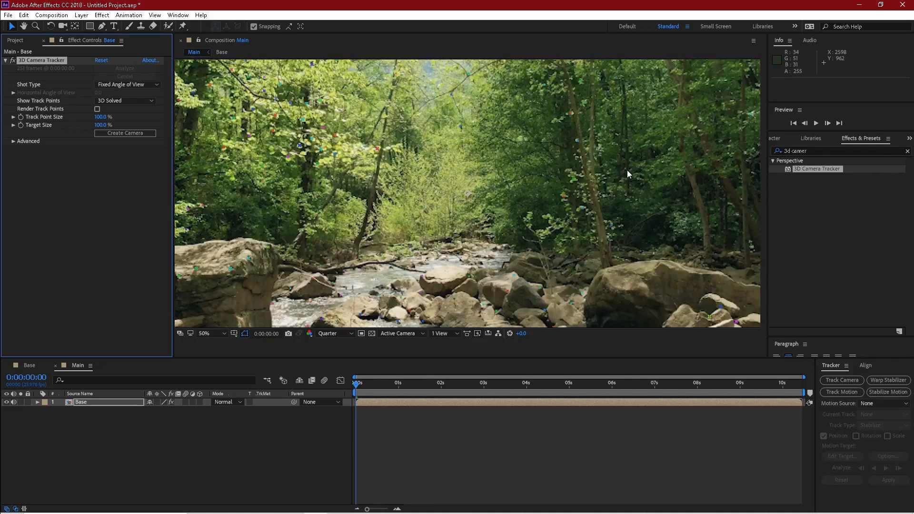
drag(617, 226, 647, 138)
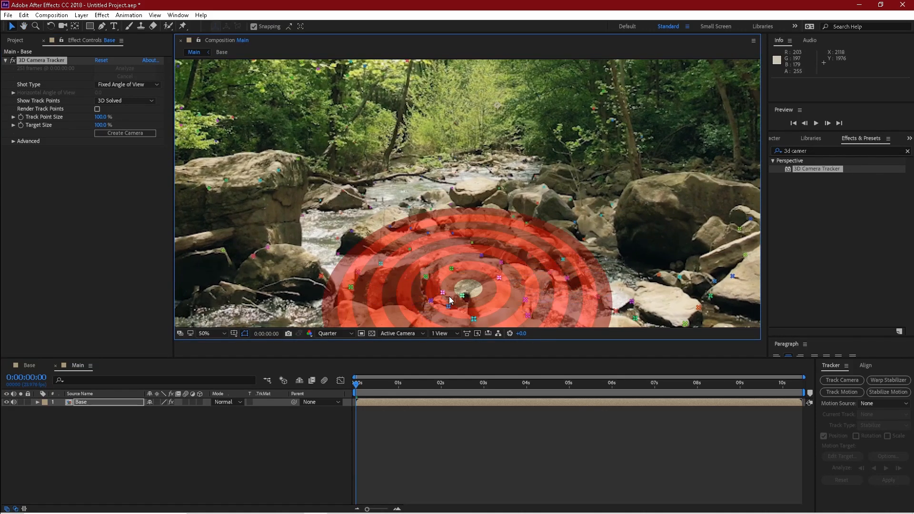
scroll(536, 282, down, 4)
scroll(370, 174, up, 2)
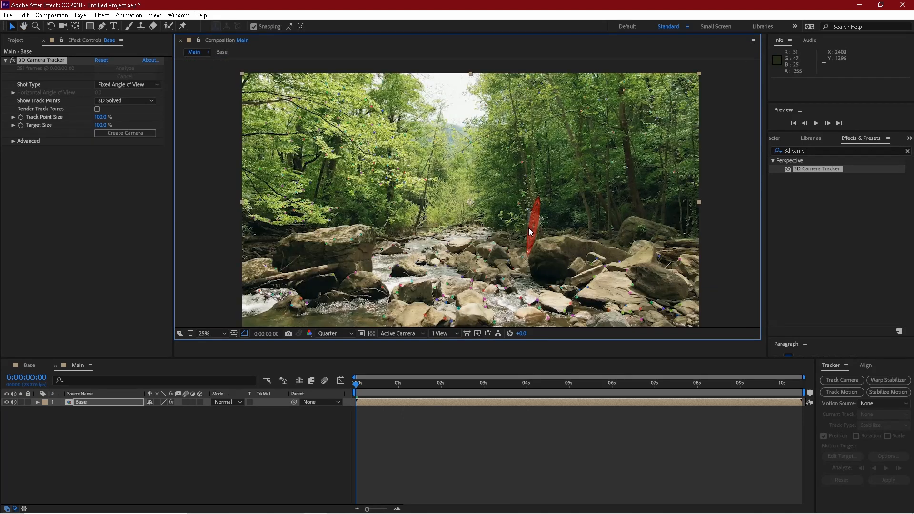
Turn on Render Track Points for the 3D Camera Tracker and reselect the effect on the Base layer
click(97, 109)
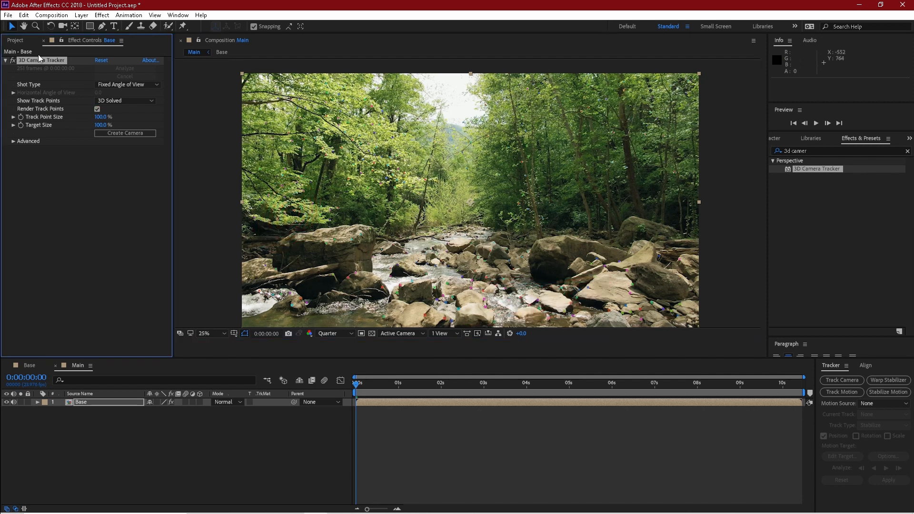
click(143, 432)
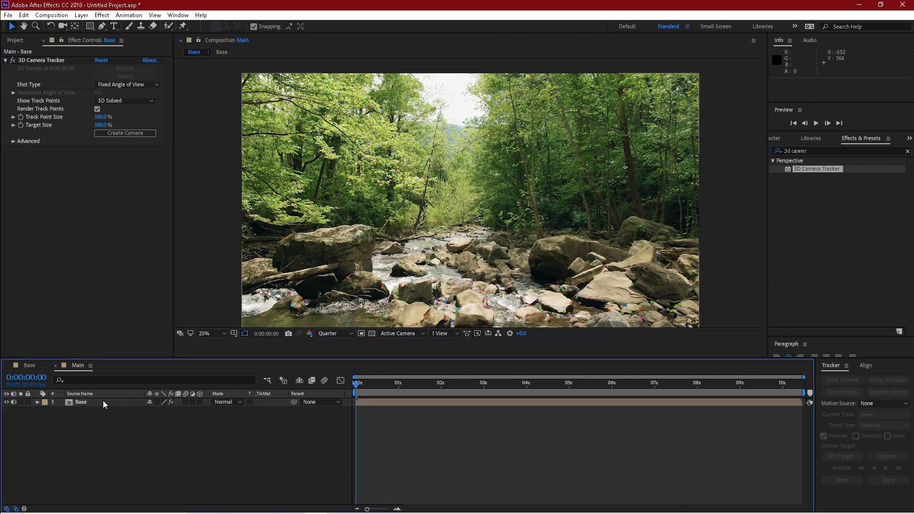
click(101, 404)
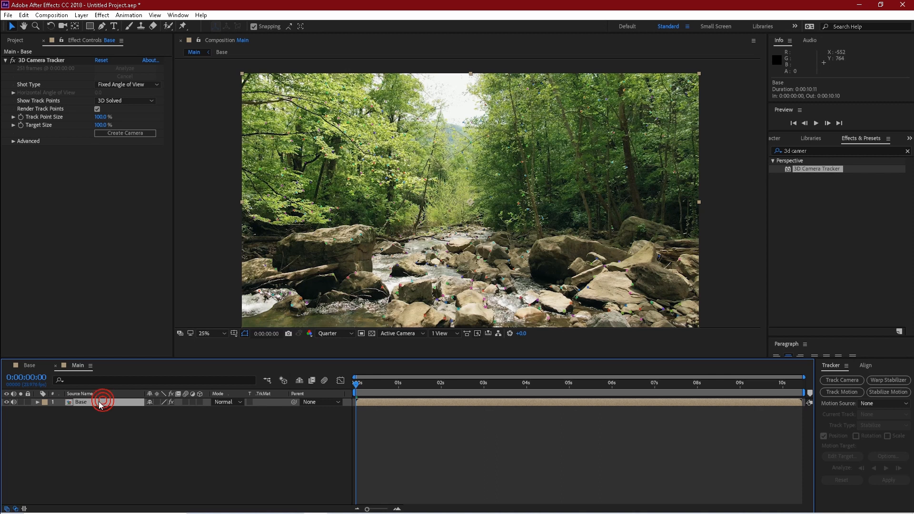
click(51, 62)
drag(503, 283, 498, 273)
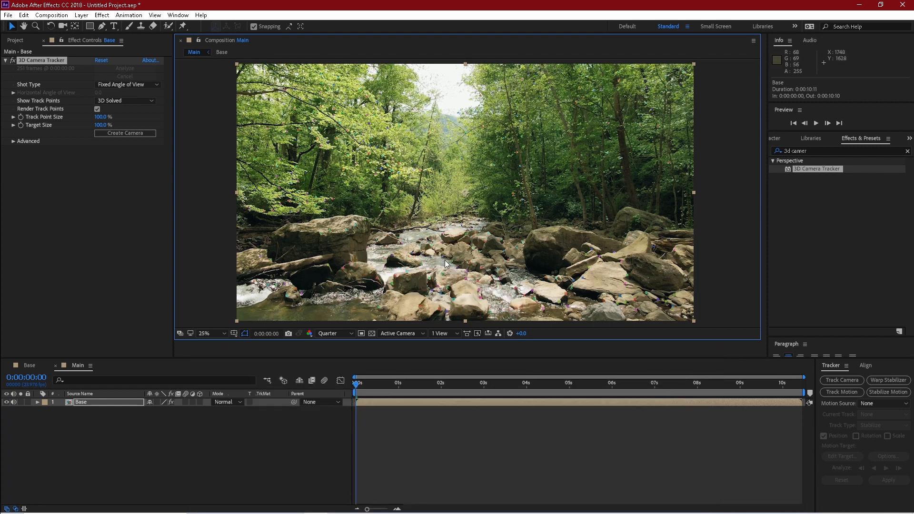
mouse_move(437, 261)
mouse_down()
mouse_move(380, 262)
mouse_move(344, 278)
mouse_move(343, 303)
mouse_move(391, 330)
mouse_move(471, 339)
mouse_move(574, 331)
mouse_move(601, 302)
mouse_move(581, 259)
mouse_move(393, 266)
mouse_up()
key(comma)
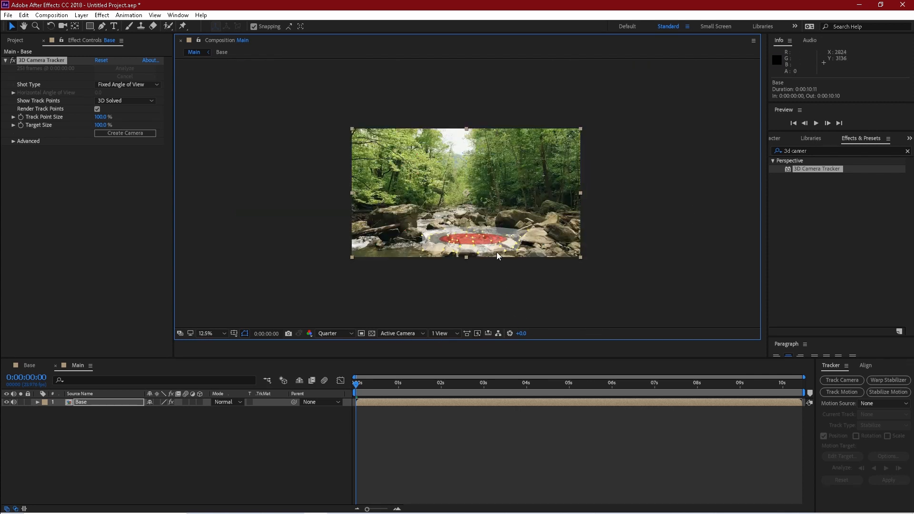
key(period)
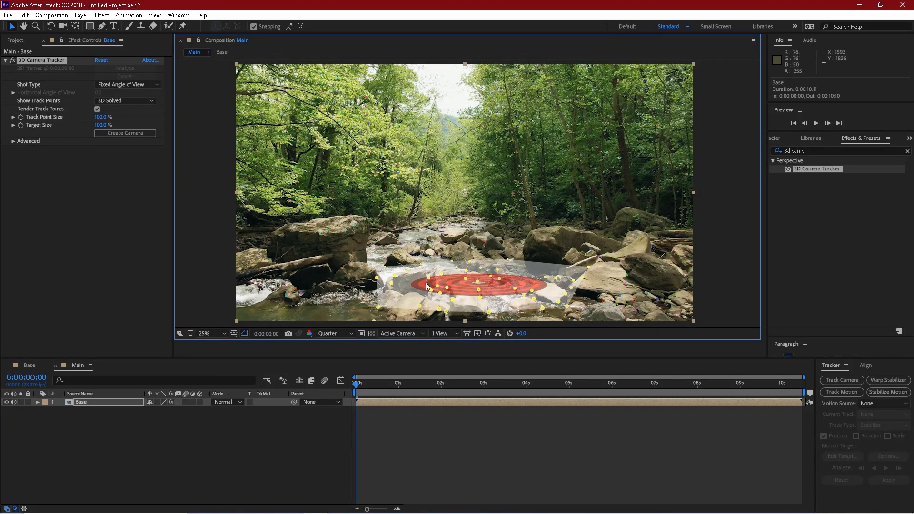
click(480, 418)
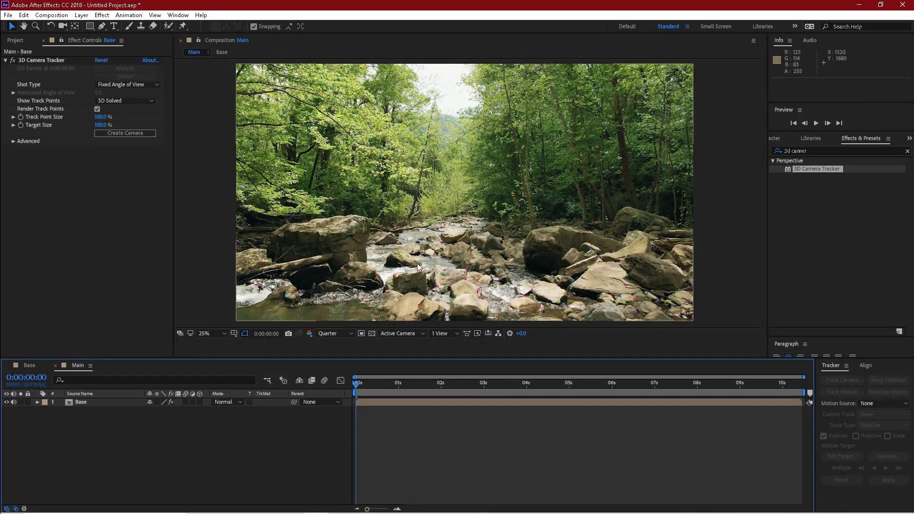
With the Base layer's tracker effect selected, select the track points lying flat across the stream rocks and create a null and camera from them
click(401, 403)
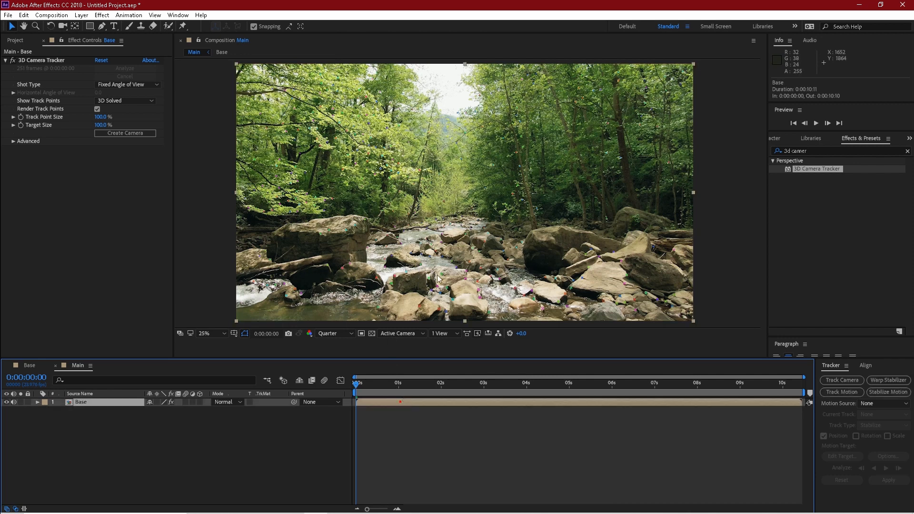
click(397, 235)
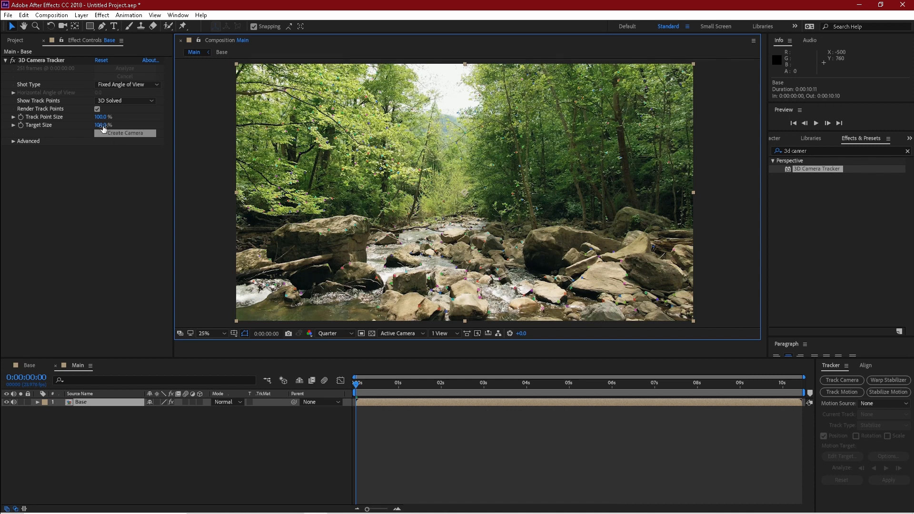
click(27, 61)
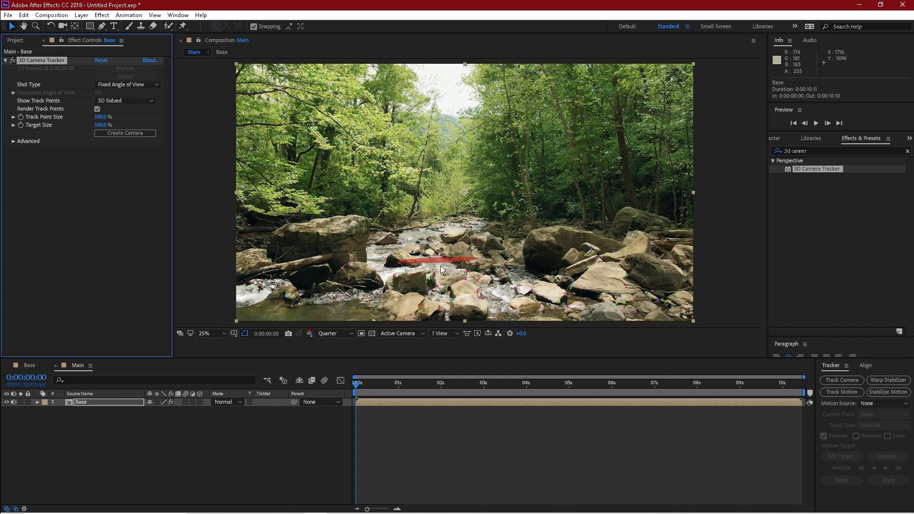
click(427, 269)
mouse_move(364, 300)
mouse_down()
mouse_move(476, 314)
mouse_move(568, 298)
mouse_move(499, 270)
mouse_up()
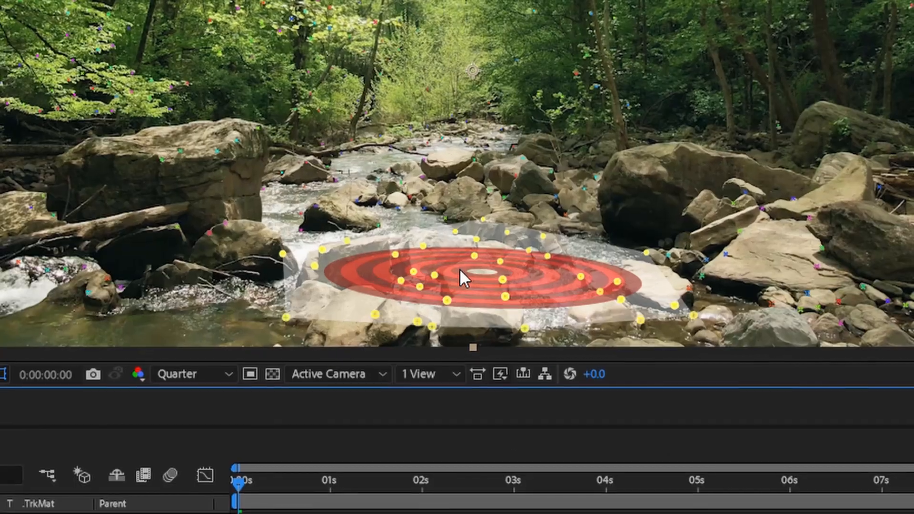
right_click(459, 286)
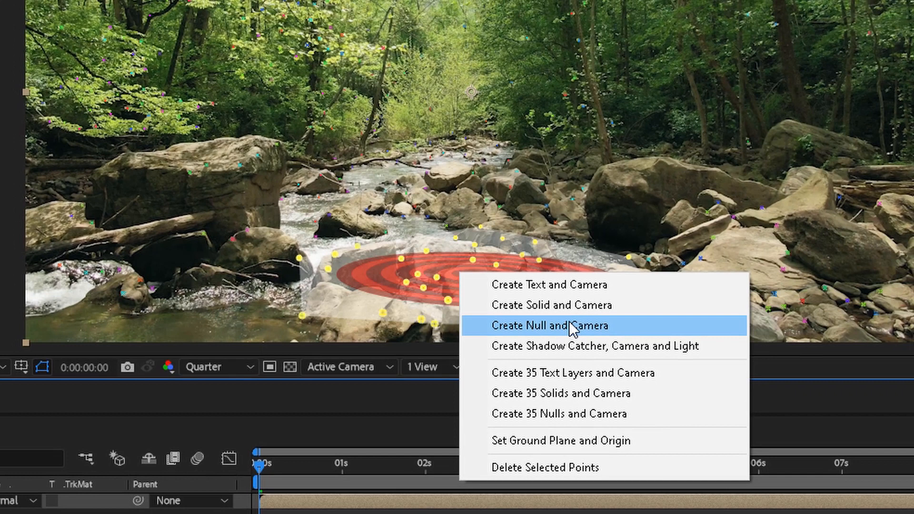
click(569, 323)
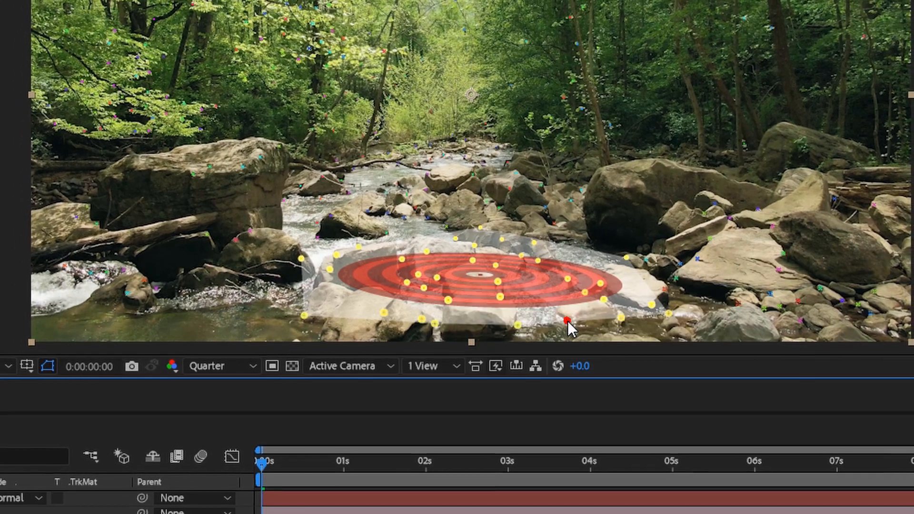
Create a text layer from the same track points and scrub through the first seconds to check how it follows the shot
right_click(505, 282)
click(544, 293)
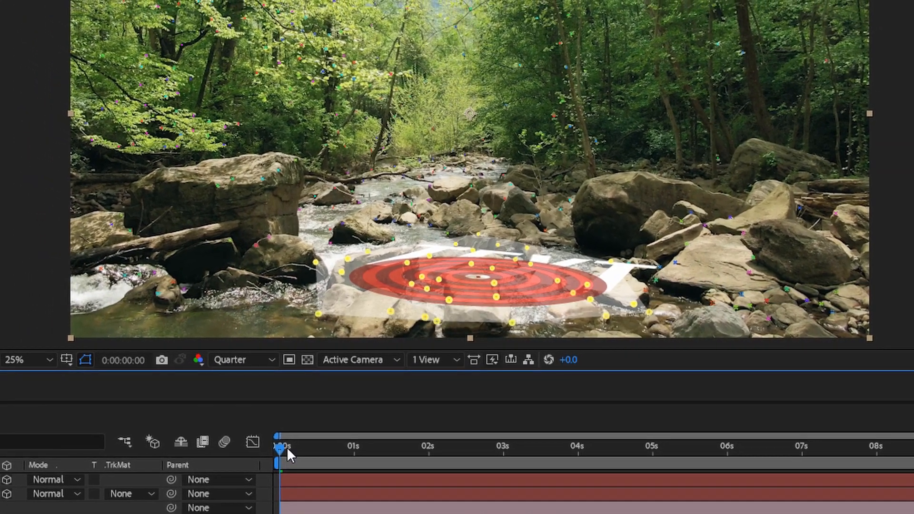
drag(286, 447, 439, 388)
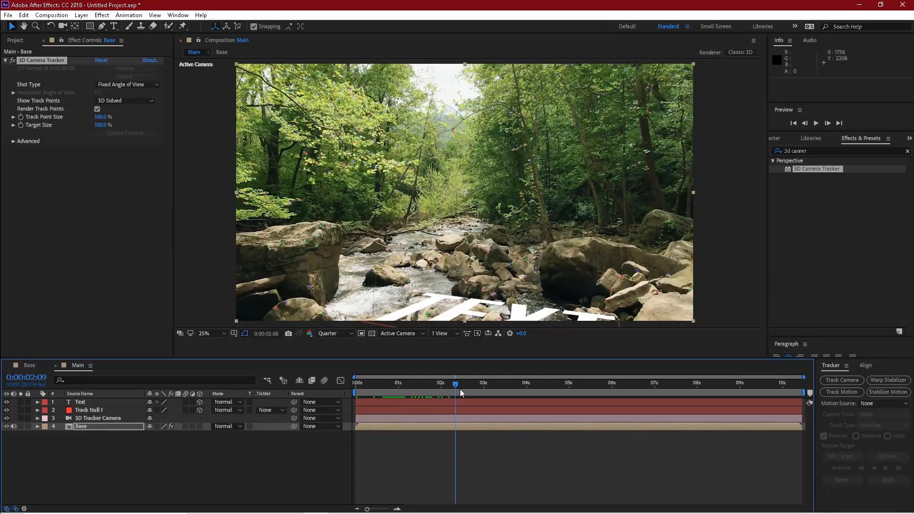
drag(460, 389, 356, 384)
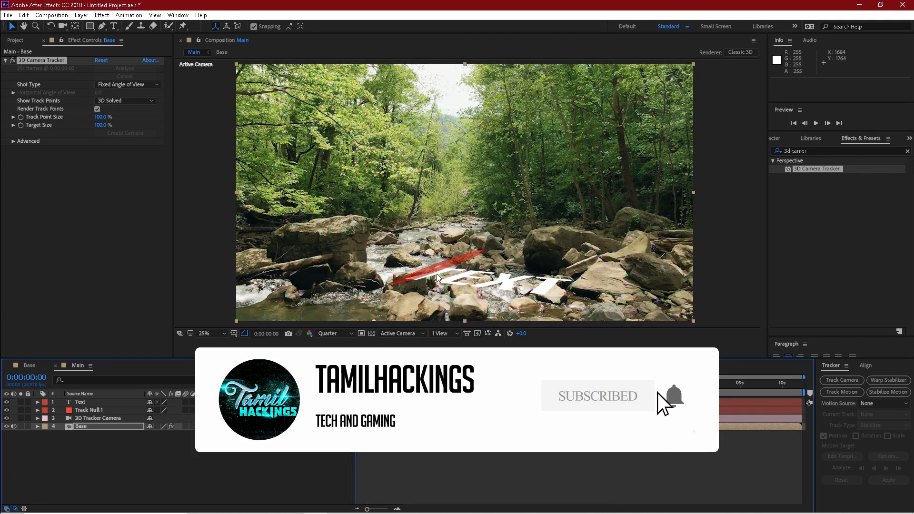
click(509, 457)
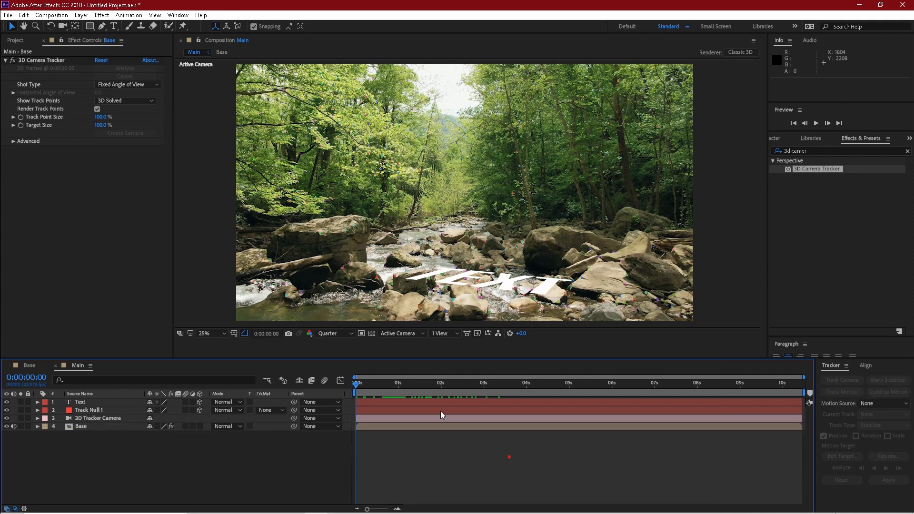
Rotate the Text layer on its X and Y axes so it stands upright and faces the camera
click(90, 401)
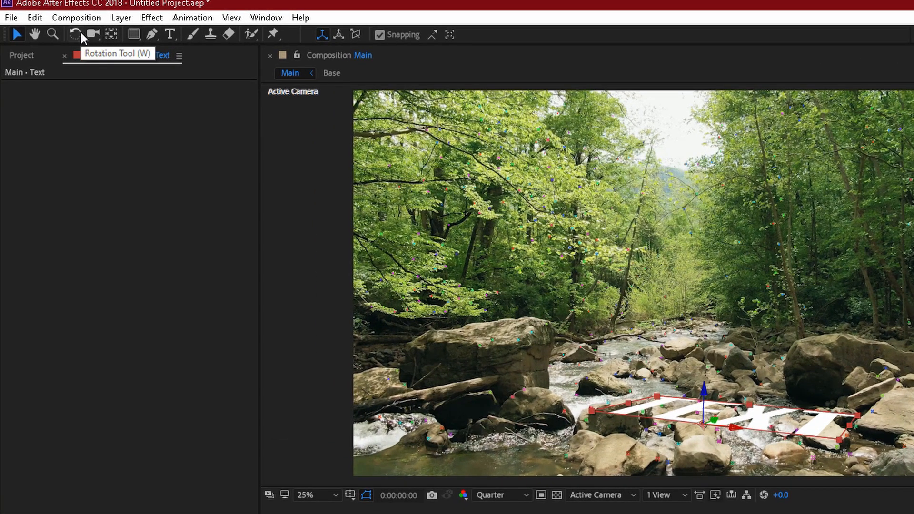
key(w)
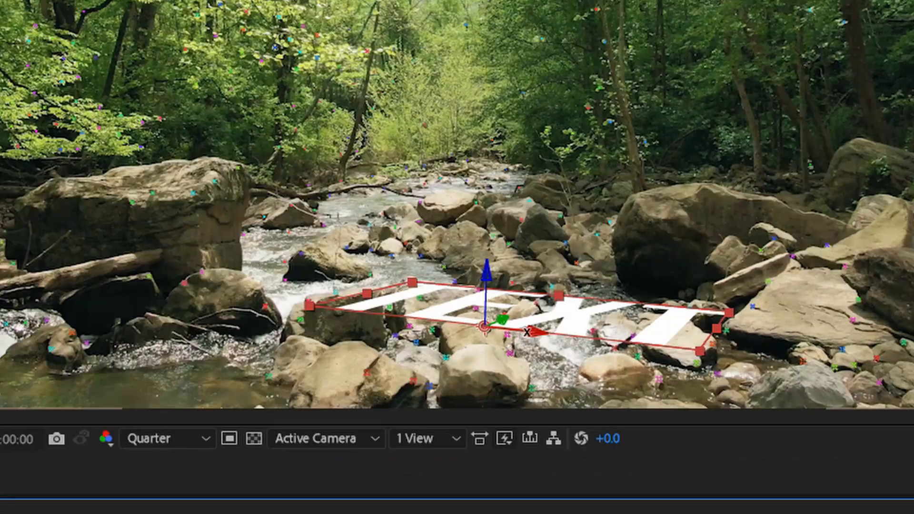
drag(732, 428, 725, 432)
drag(524, 354, 496, 314)
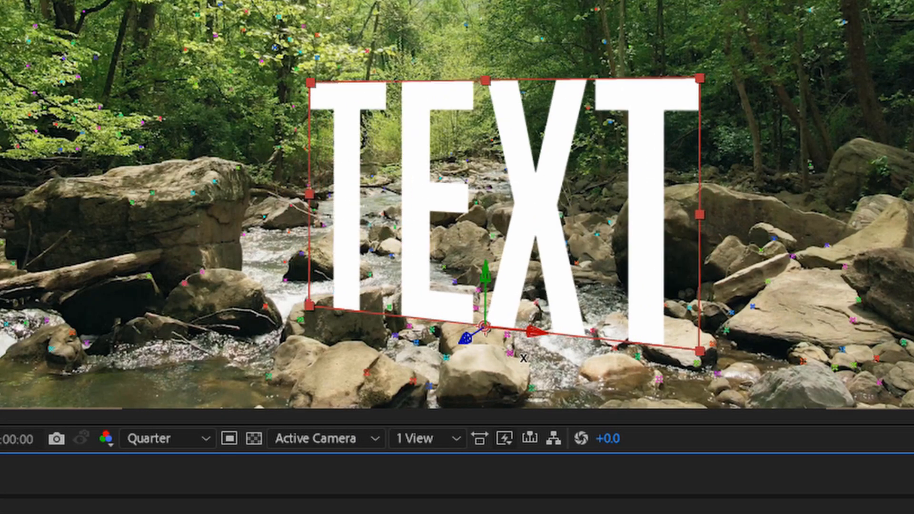
mouse_move(485, 281)
mouse_down()
mouse_move(507, 287)
mouse_move(491, 288)
mouse_up()
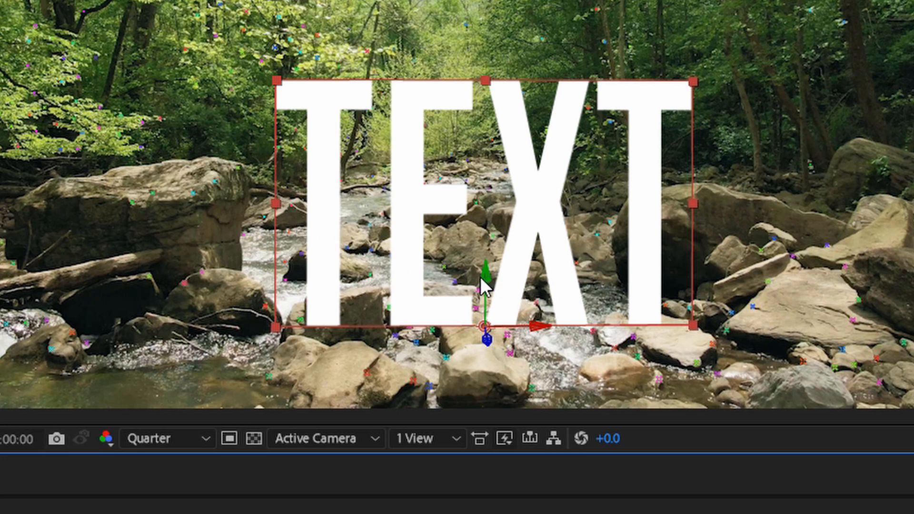
Raise the text above the stream and centre it between the trees, at position about 1859, 1296, 1891
drag(485, 279, 470, 0)
drag(429, 178, 424, 133)
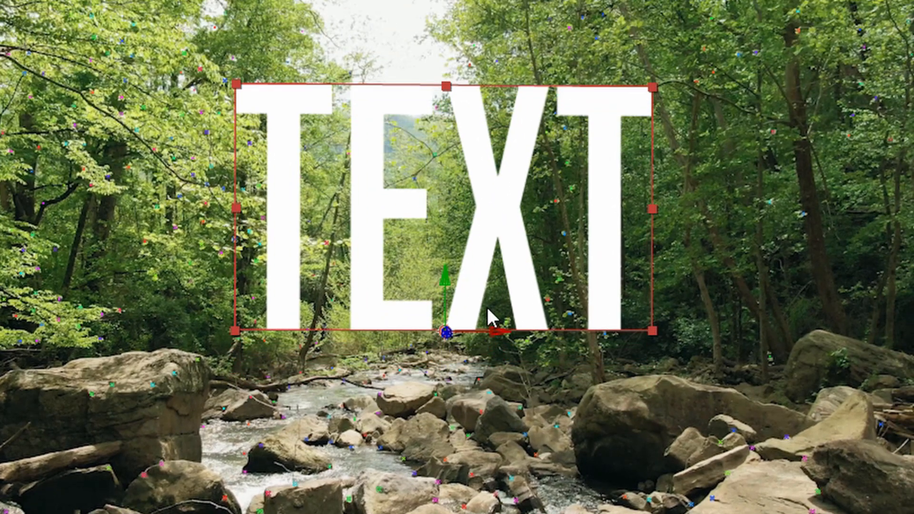
drag(498, 332, 477, 330)
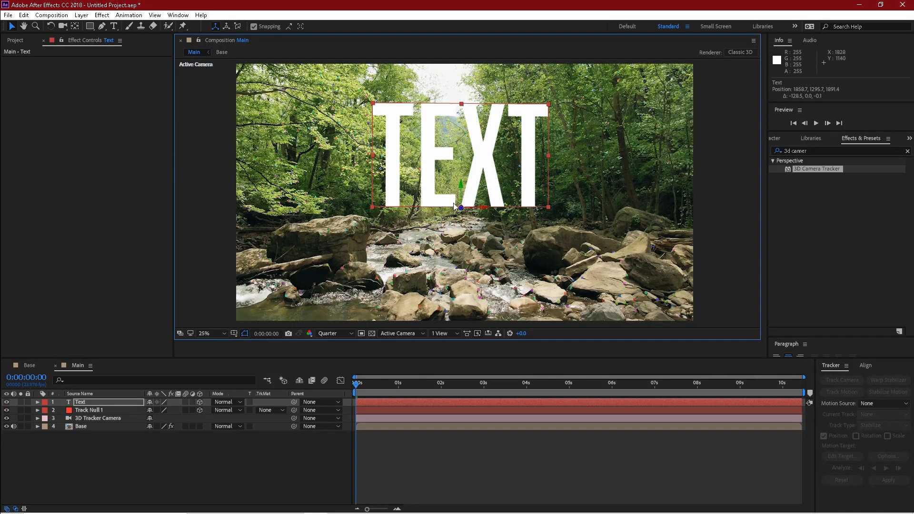
click(381, 428)
right_click(455, 276)
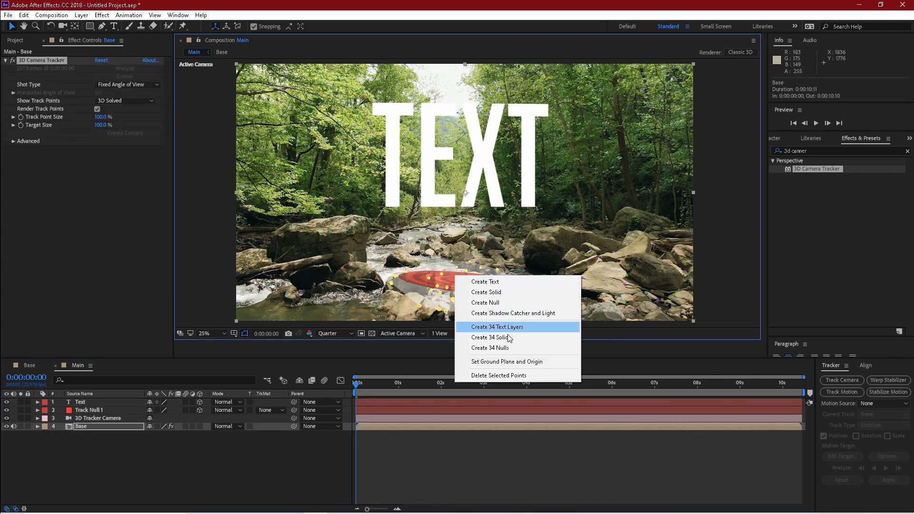
click(550, 450)
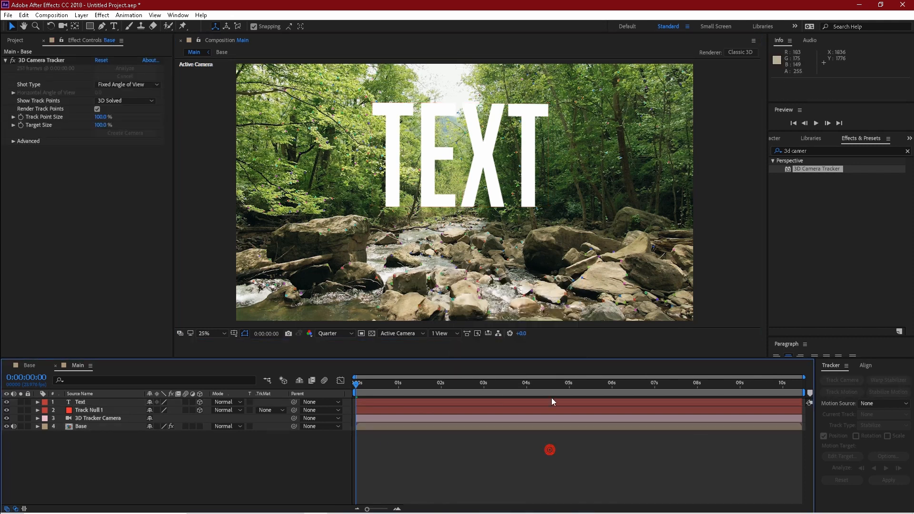
Select the Text layer in the composition and display its character settings
click(437, 188)
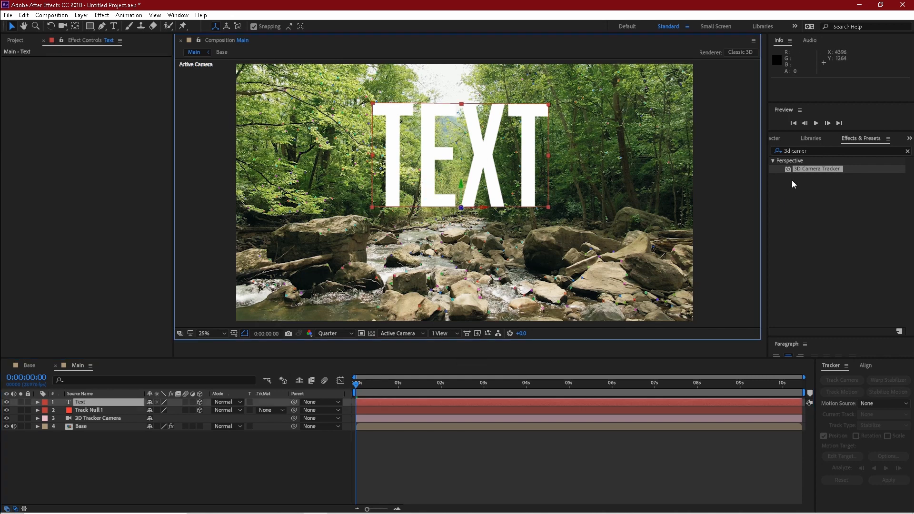
click(791, 139)
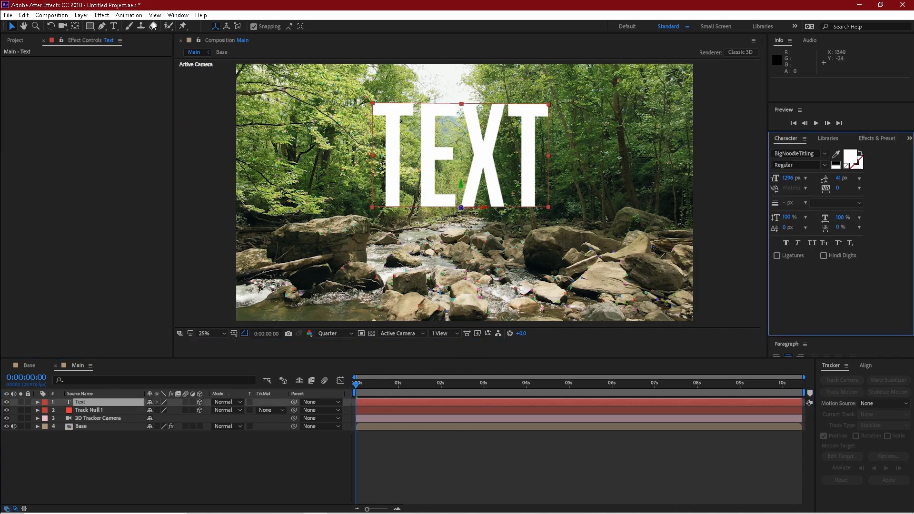
click(178, 16)
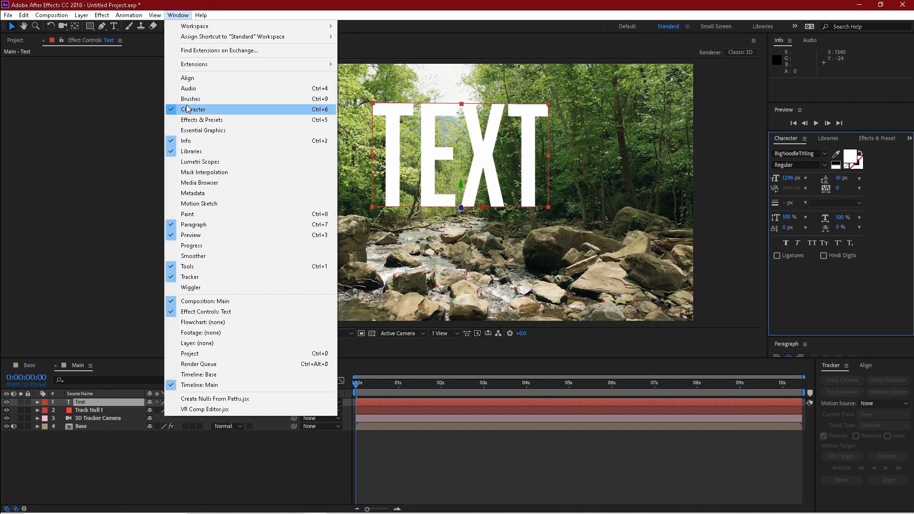
click(670, 495)
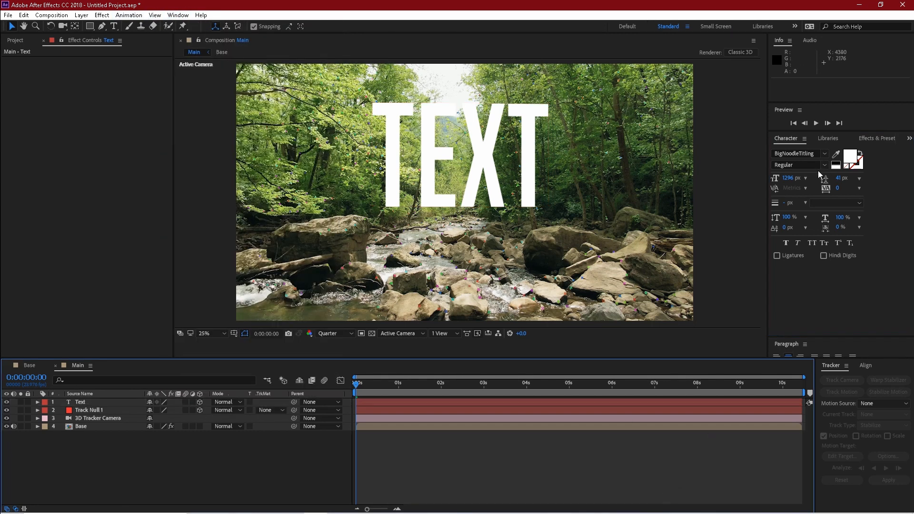
click(826, 154)
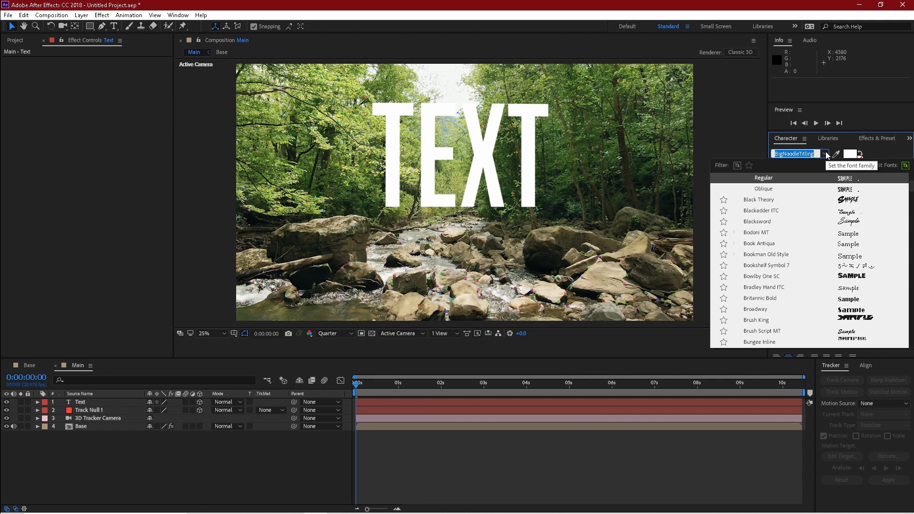
text(beau)
key(Escape)
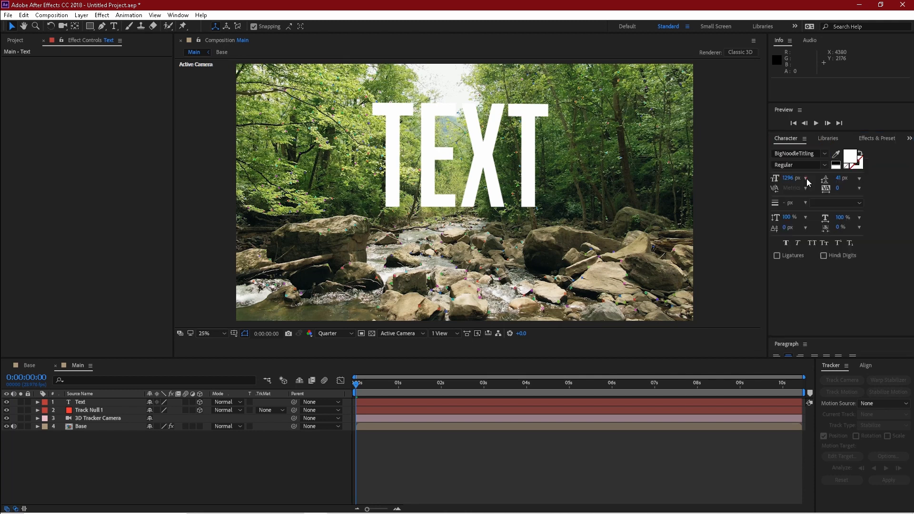
Reselect the Text layer, search the font families for "bea" and set its font to BeautyRains
click(530, 163)
click(826, 154)
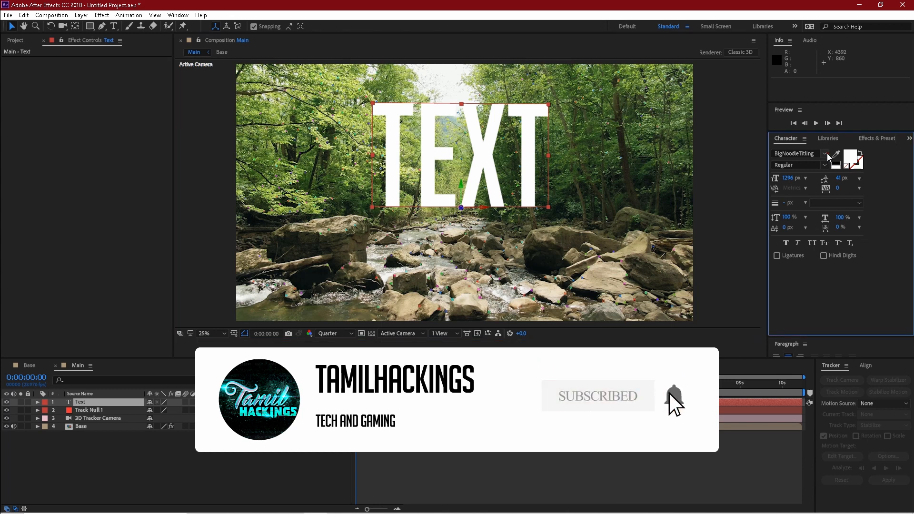
text(beau)
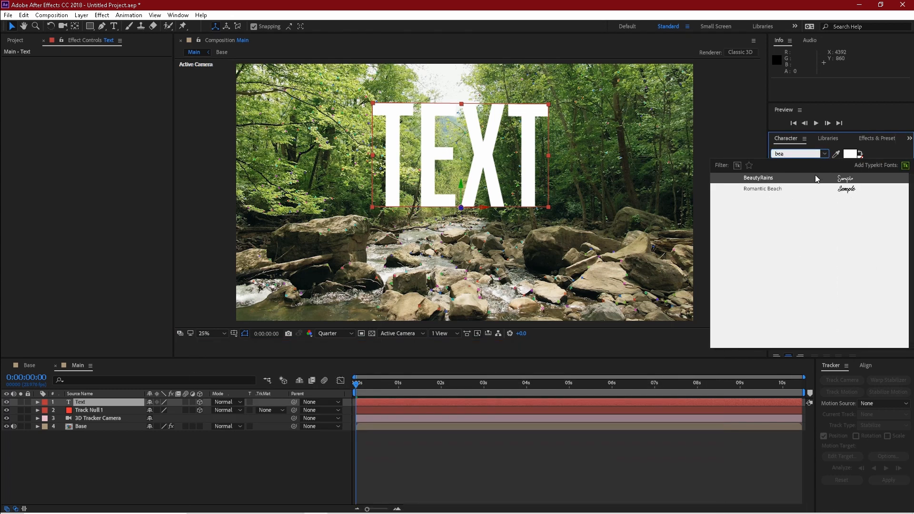
click(815, 176)
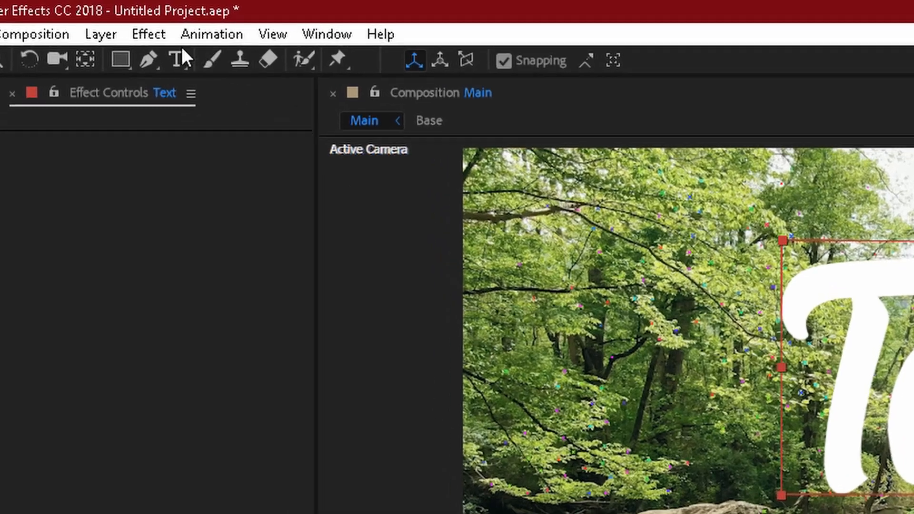
Replace the wording of the Text layer with "Mrpk"
click(179, 58)
double_click(722, 351)
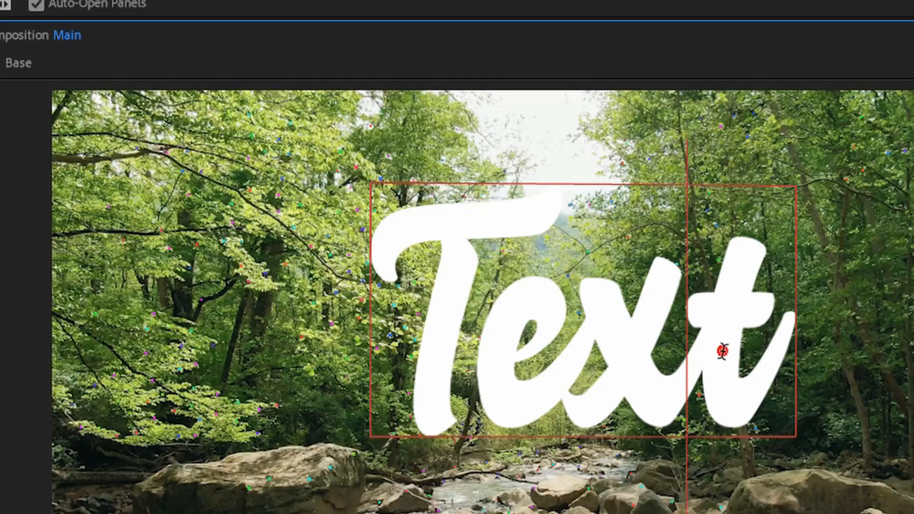
text(Mp)
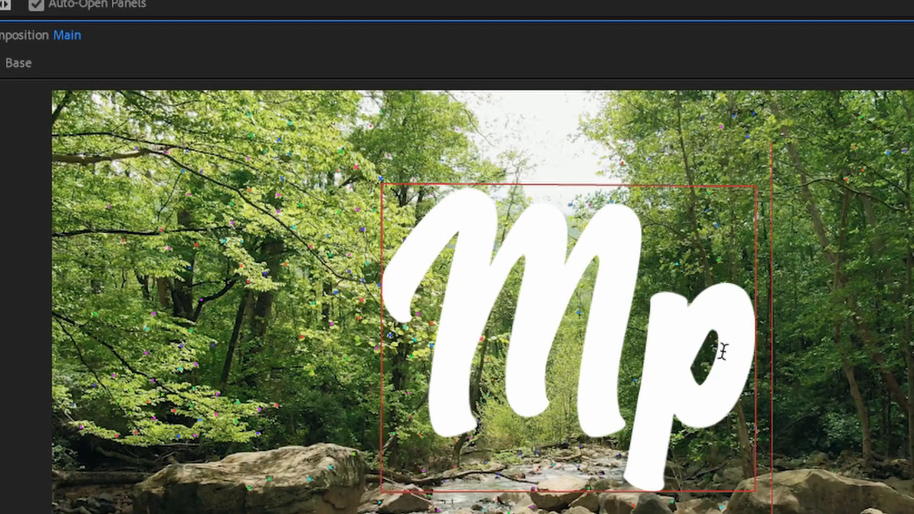
key(BackSpace)
text(rpk)
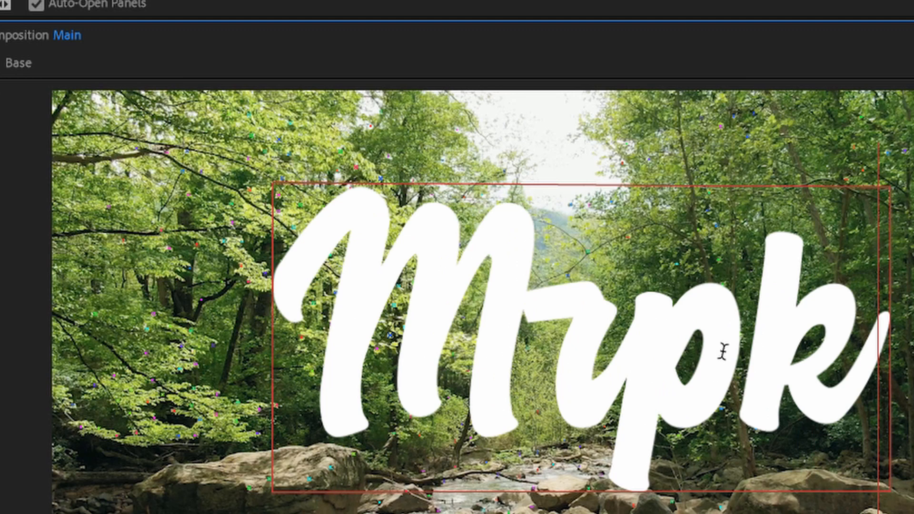
key(ctrl+Return)
Search the font families for "big", apply BigNoodleTitling Regular to the Mrpk layer, and deselect it
click(824, 153)
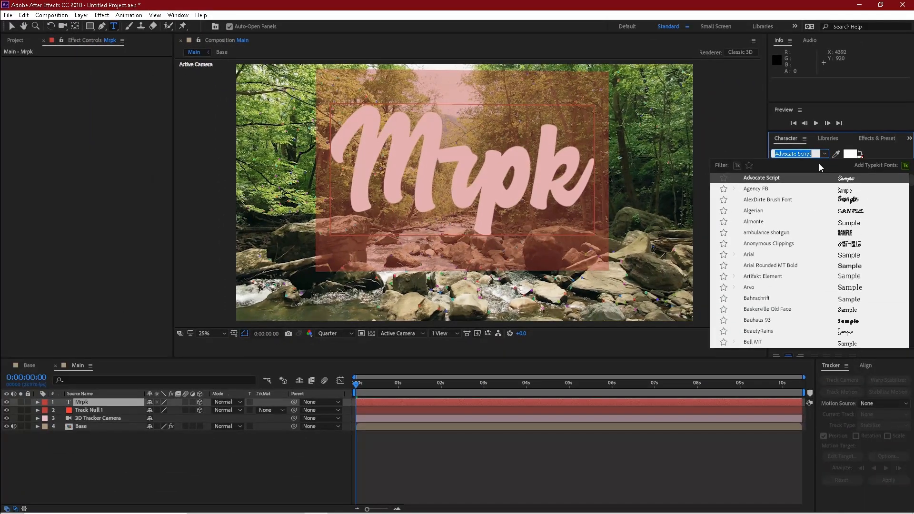
text(bi)
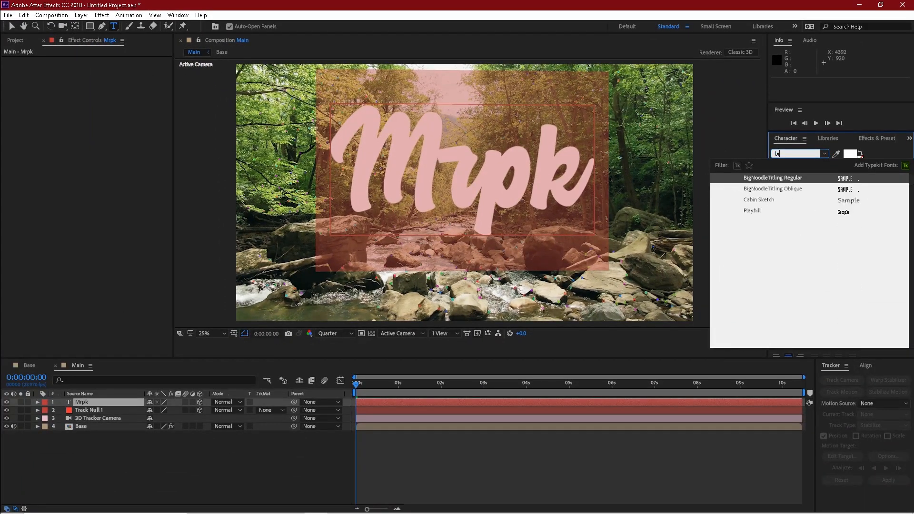
text(g)
key(Return)
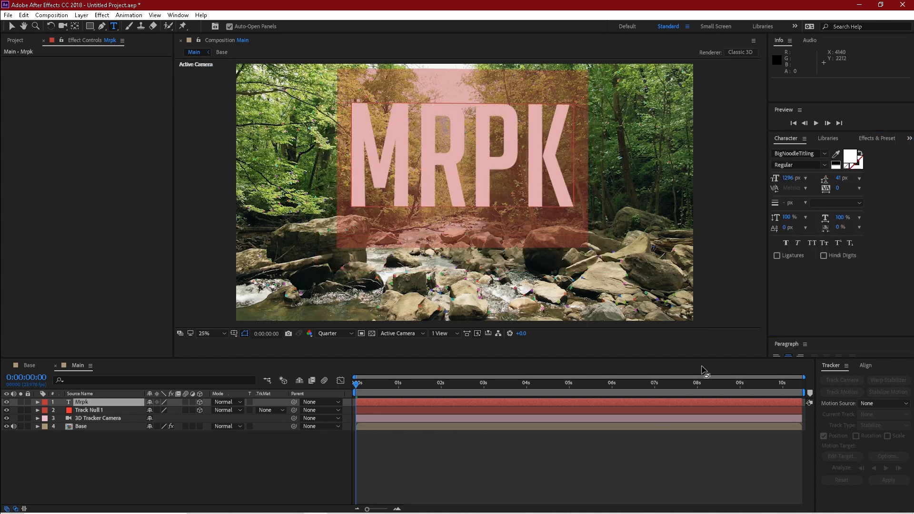
click(646, 471)
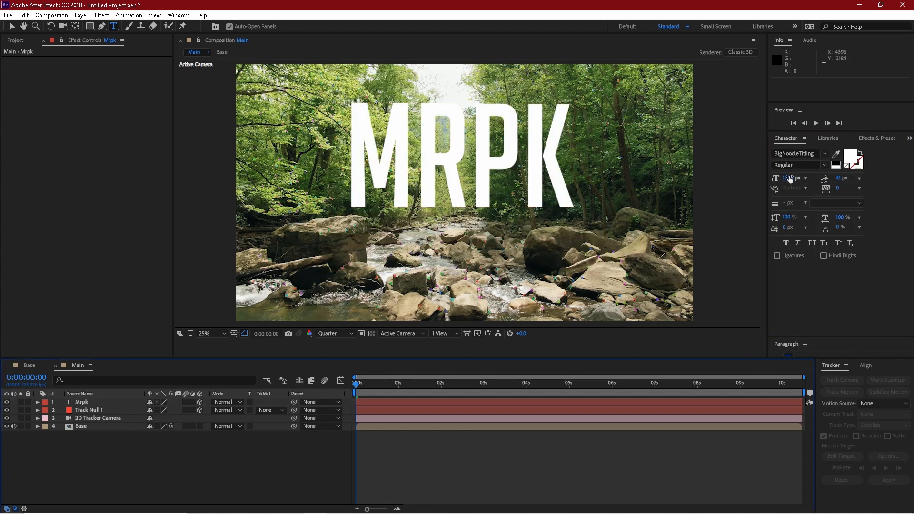
Try to enter a font size of 1000 px for the Mrpk text
click(788, 179)
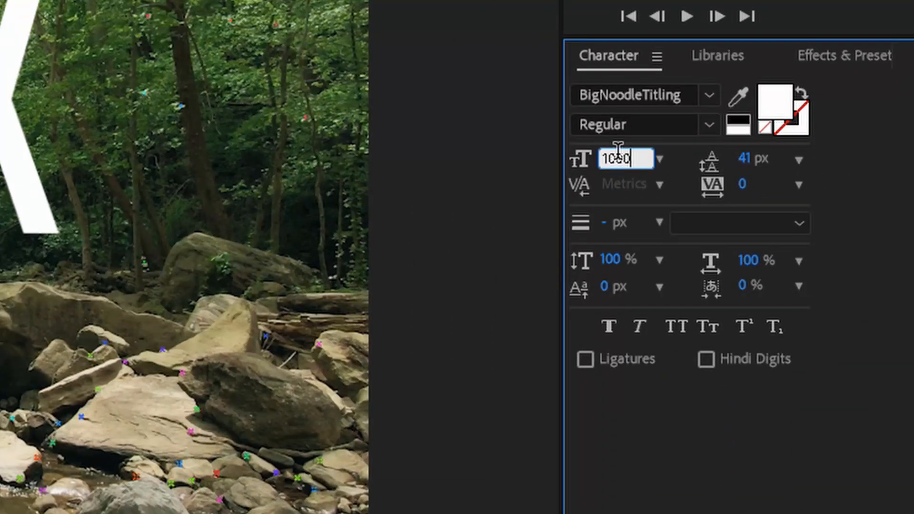
key(Return)
drag(614, 159, 646, 182)
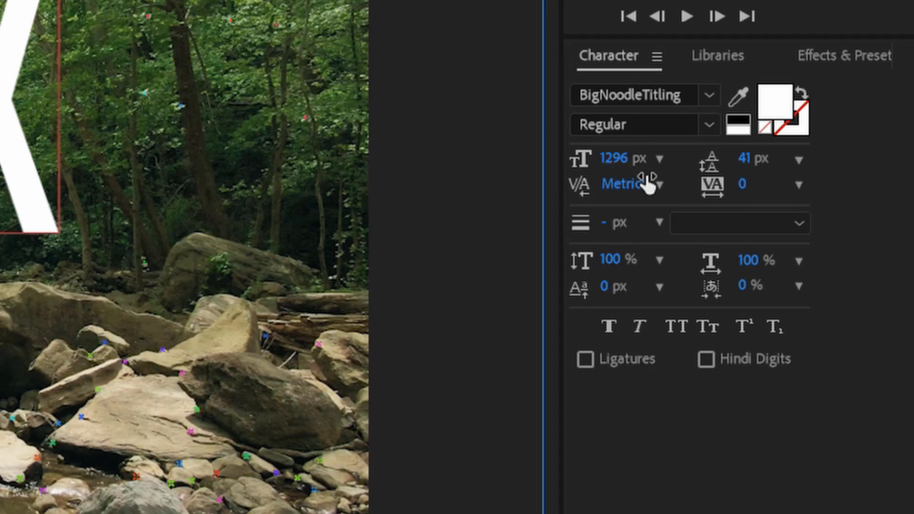
click(621, 159)
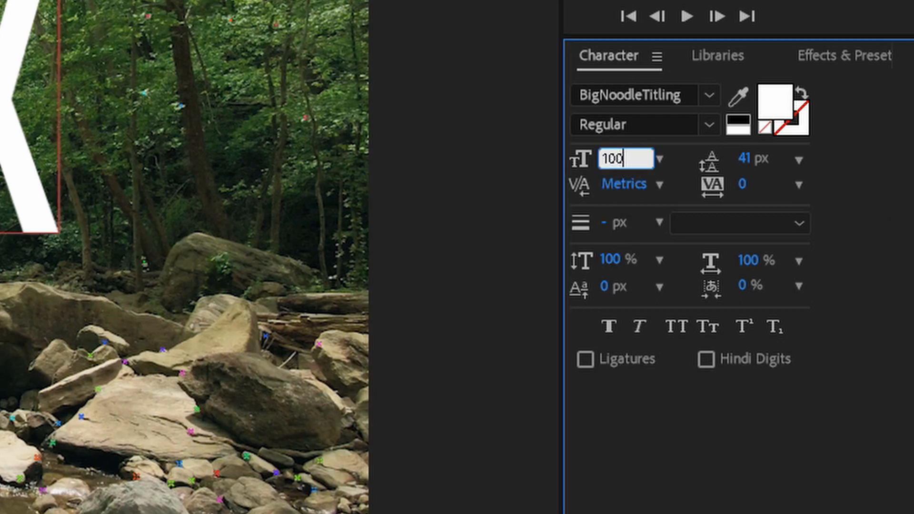
text(100)
key(Return)
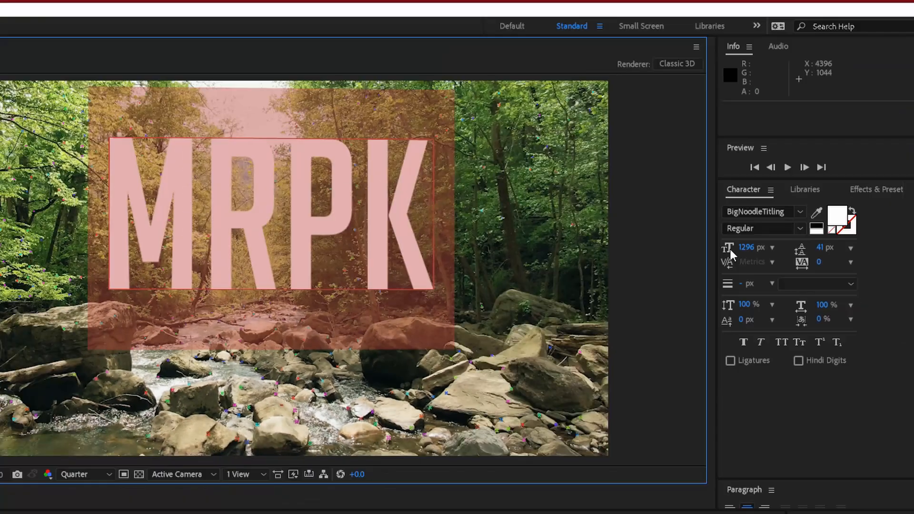
Reduce the Mrpk text's font size to 999 px, deselect the layer and return to the Selection tool
drag(747, 248, 556, 252)
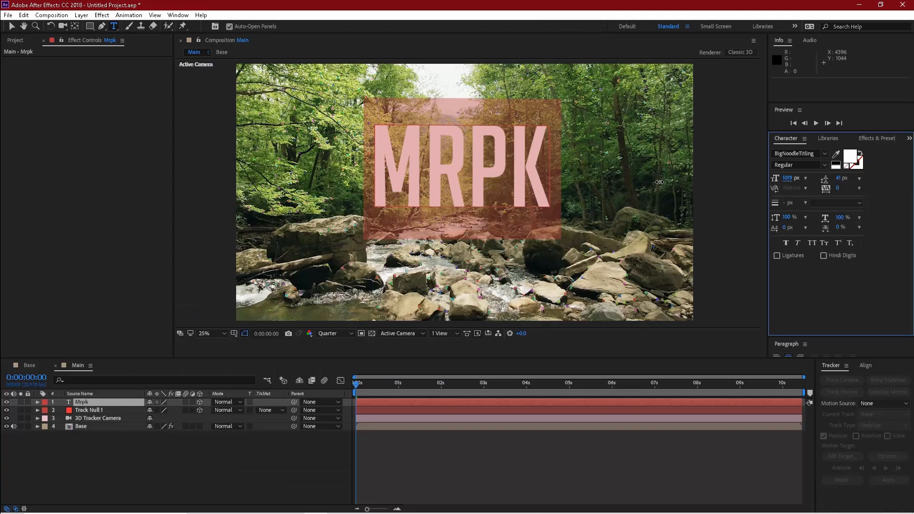
drag(659, 182, 653, 182)
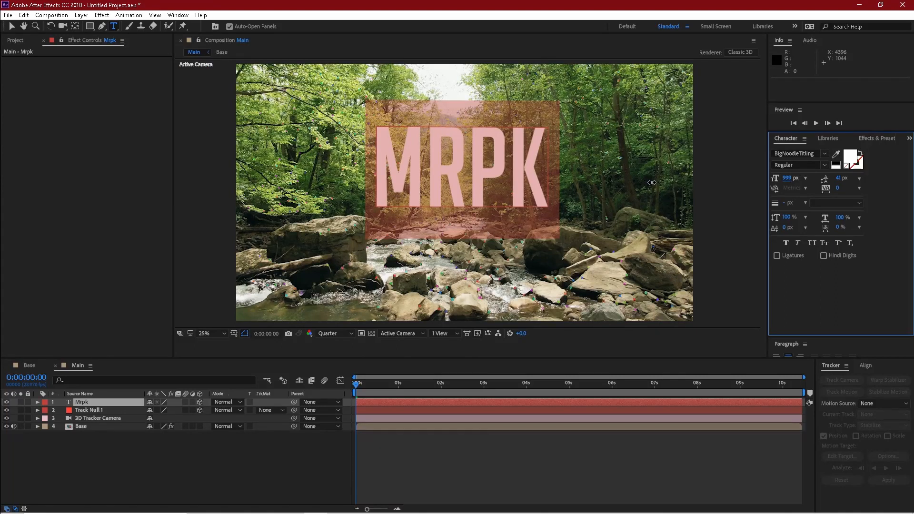
click(503, 472)
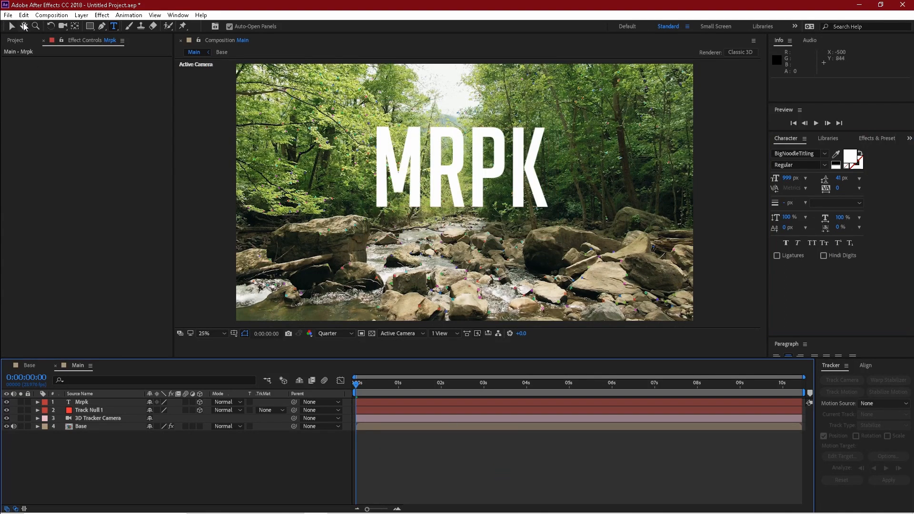
click(14, 25)
click(529, 437)
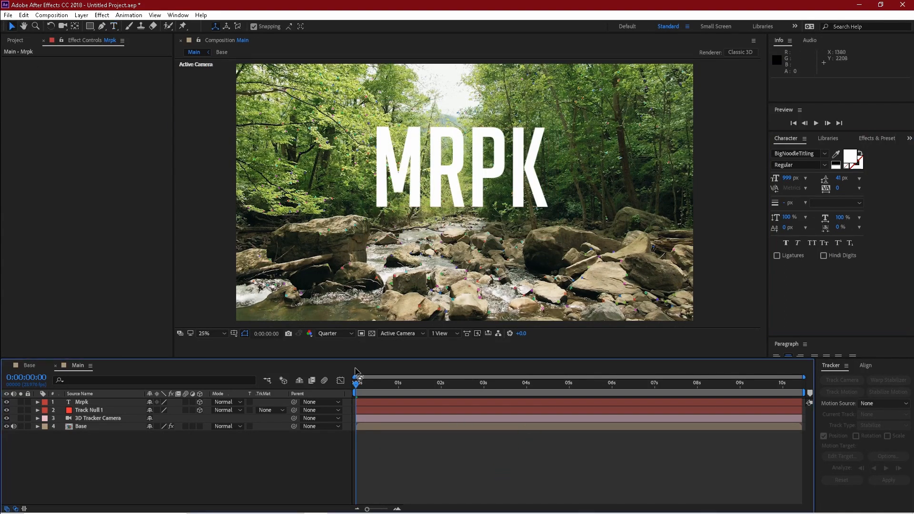